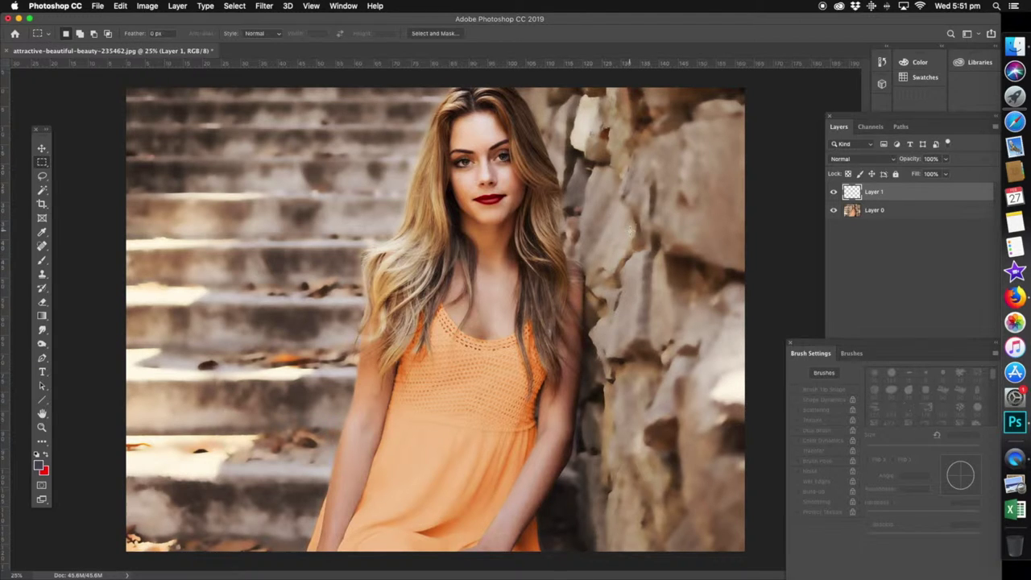
Delete the empty Layer 1 so only the photo on Layer 0 remains.
{"action": "left_click_drag", "start_coordinate": [898, 194], "coordinate": [982, 370]}
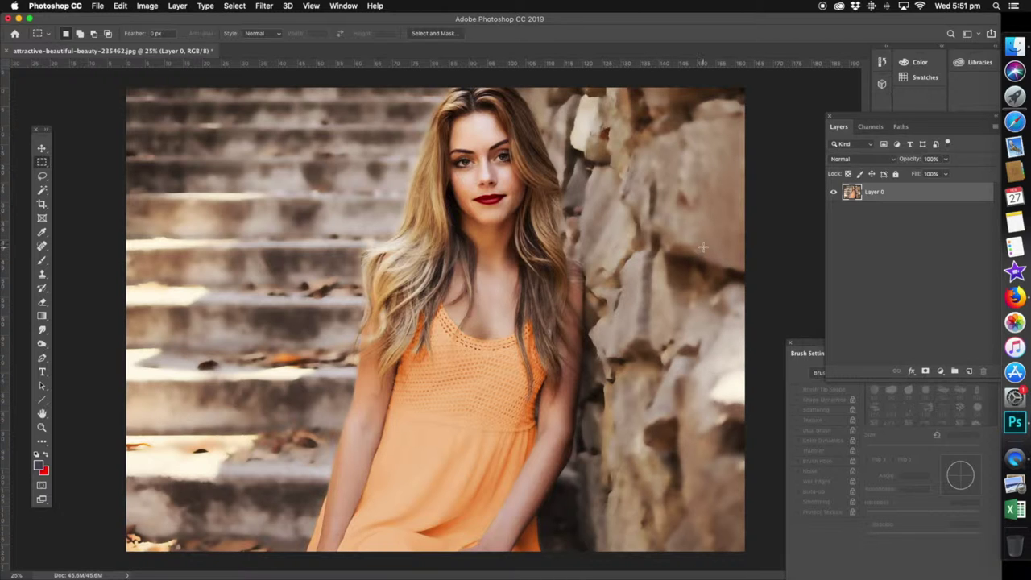
{"action": "left_click", "coordinate": [858, 249]}
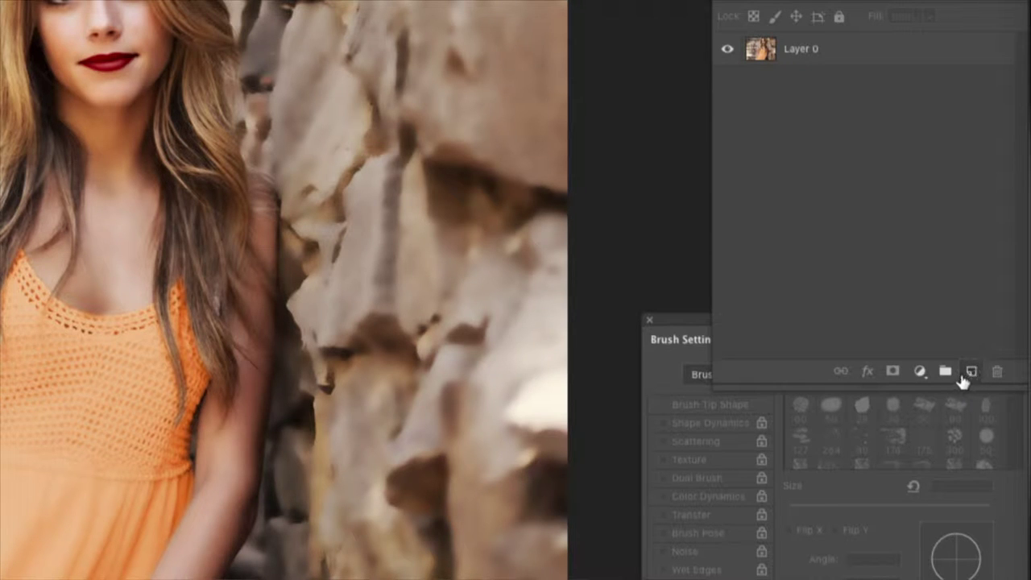
Add a new empty Layer 1 above the photo layer.
{"action": "left_click", "coordinate": [971, 373]}
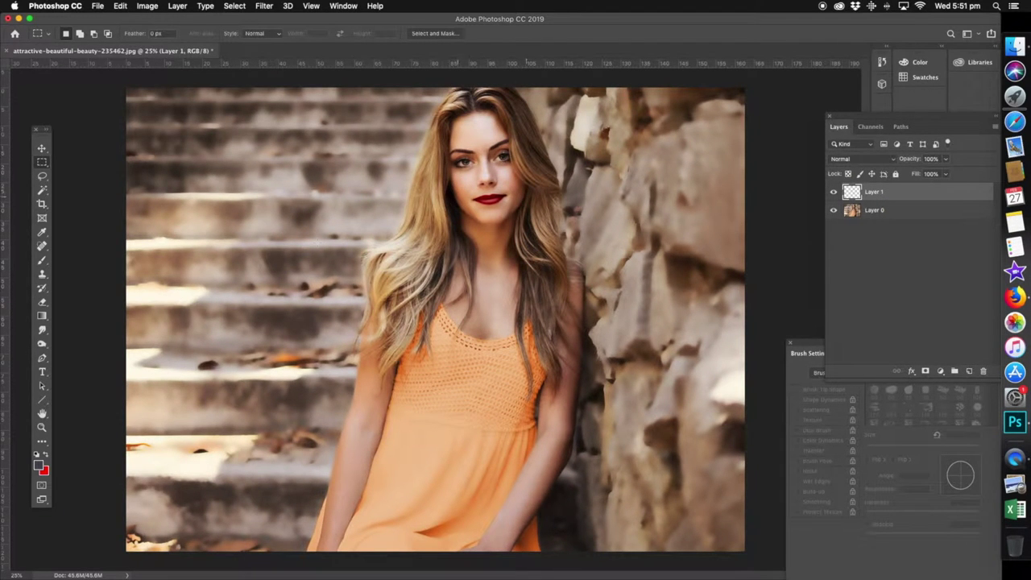
{"action": "left_click", "coordinate": [42, 428]}
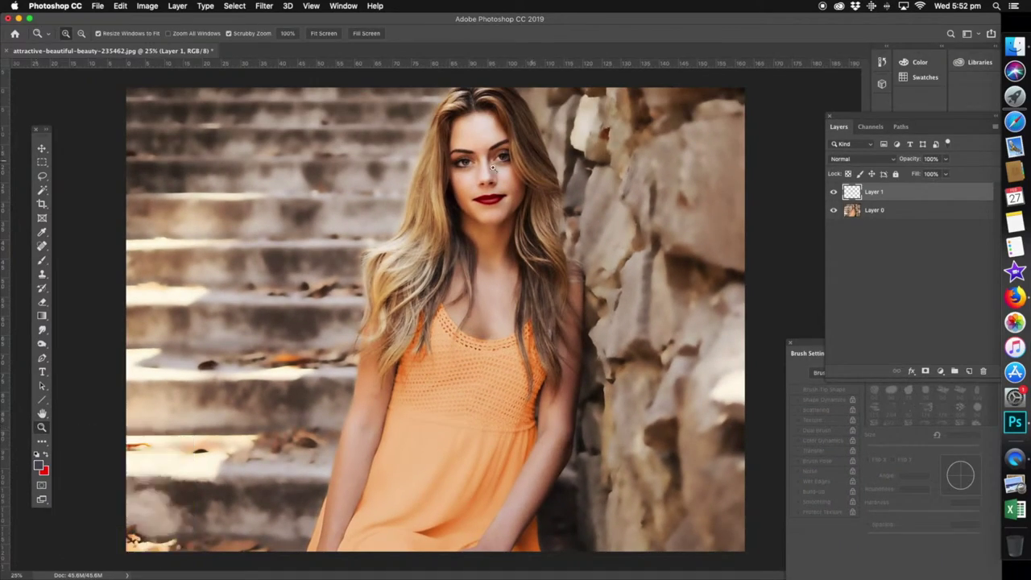
Zoom to 50% on the woman's face and pan so her head is centred.
{"action": "left_click", "coordinate": [493, 149]}
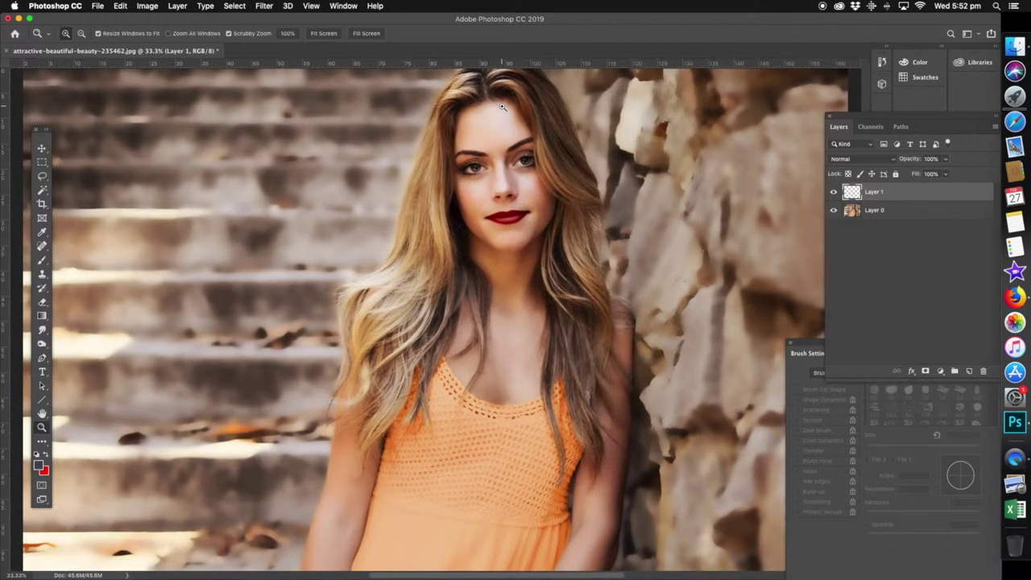
{"action": "left_click", "coordinate": [502, 107]}
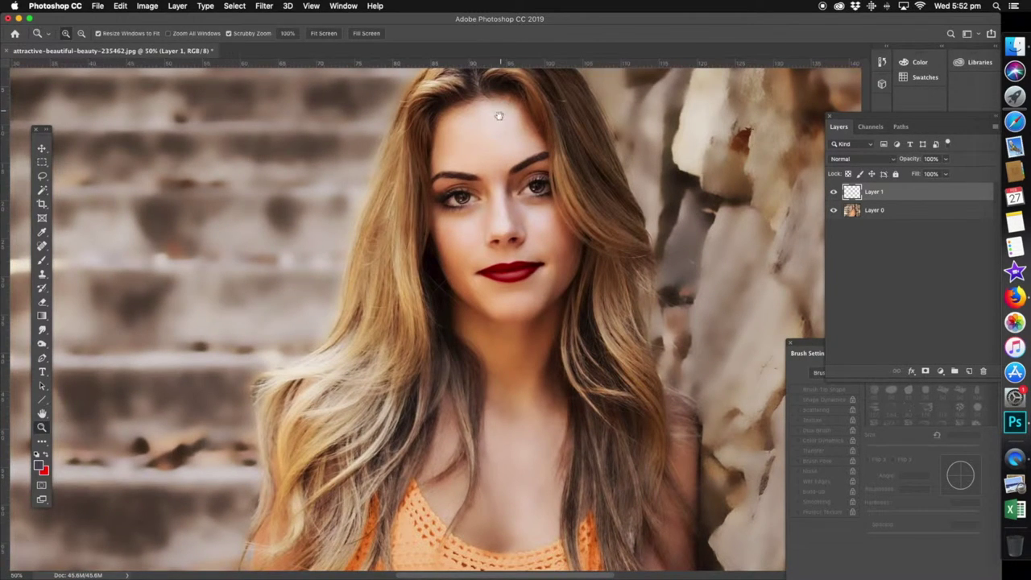
{"action": "left_click_drag", "start_coordinate": [499, 116], "coordinate": [490, 157]}
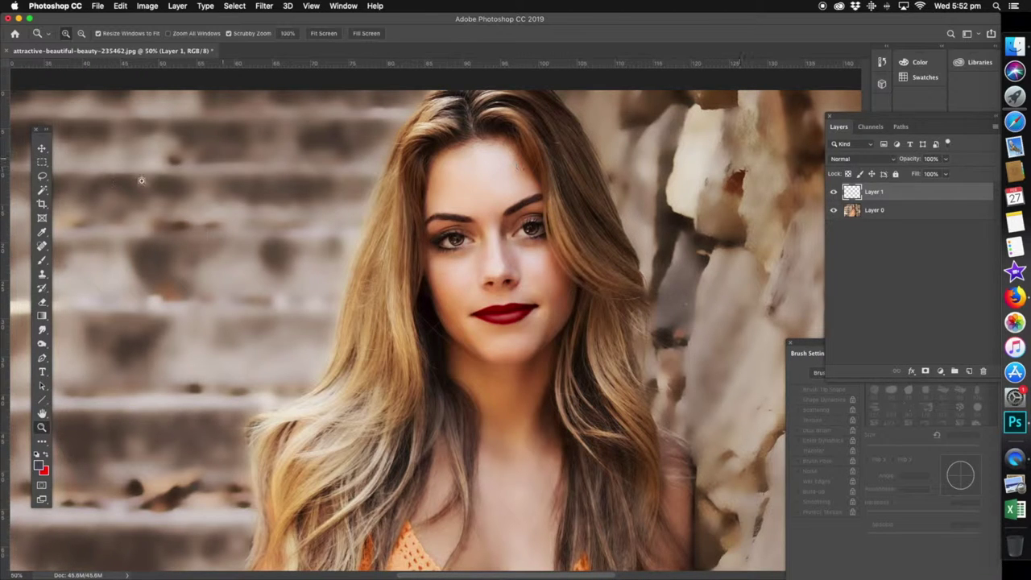
{"action": "left_click", "coordinate": [42, 260]}
Make bright red #fb0404 the foreground colour.
{"action": "left_click", "coordinate": [46, 456]}
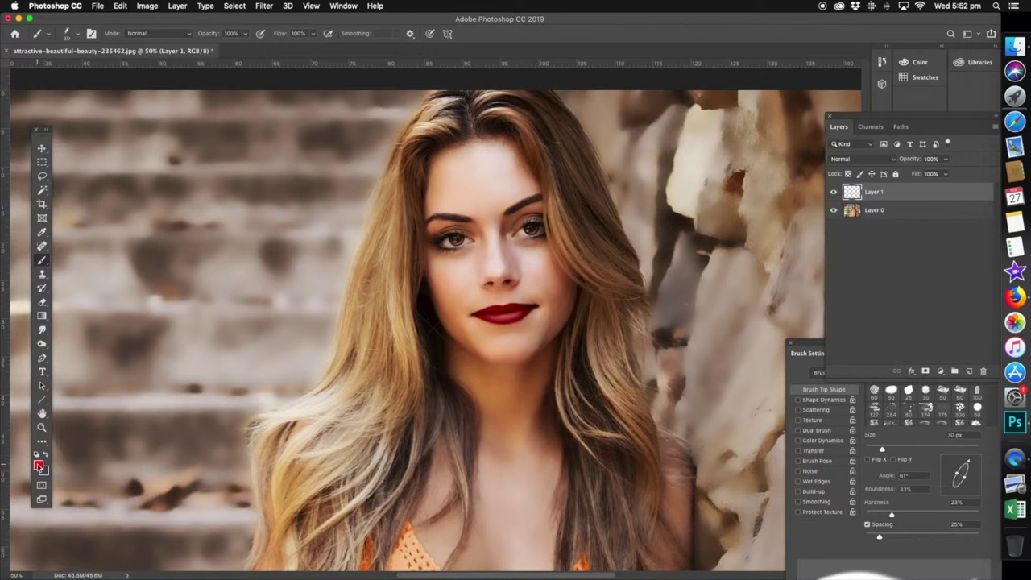
{"action": "left_click", "coordinate": [39, 465]}
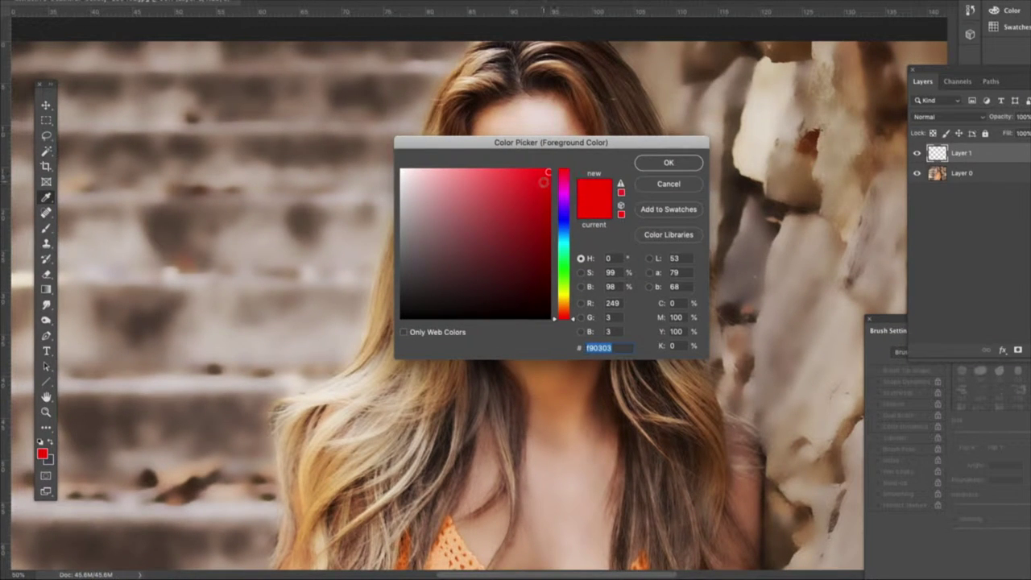
{"action": "key", "text": "alt"}
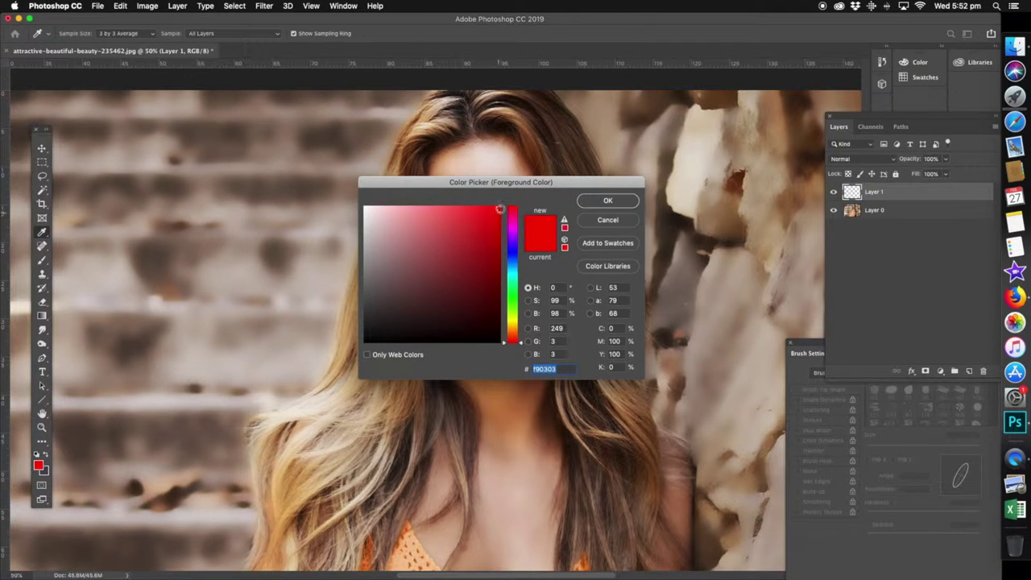
{"action": "left_click", "coordinate": [499, 209]}
{"action": "left_click", "coordinate": [605, 201]}
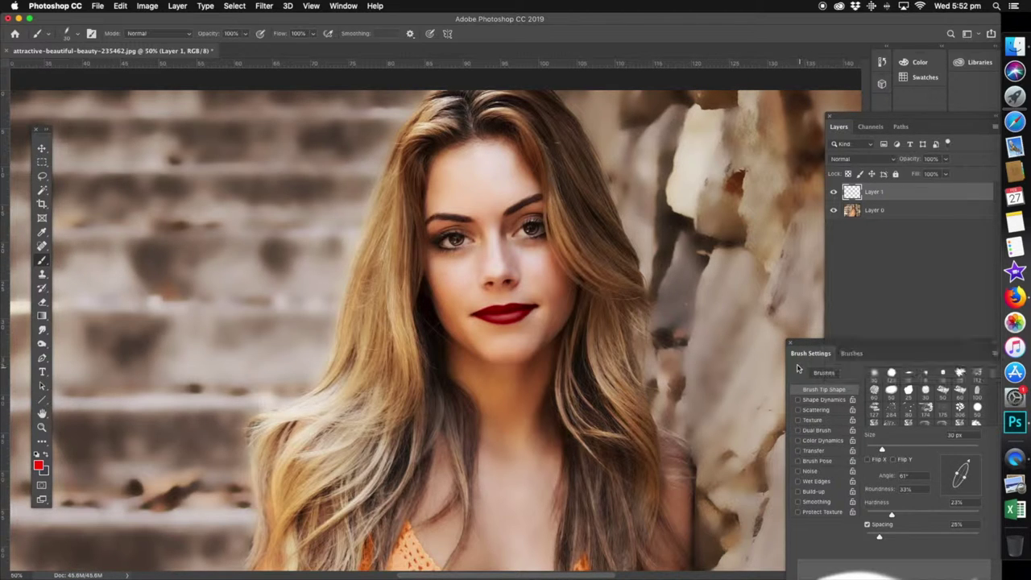
Reposition the Brush Settings panel.
{"action": "mouse_move", "coordinate": [836, 348]}
{"action": "left_mouse_down"}
{"action": "mouse_move", "coordinate": [824, 256]}
{"action": "mouse_move", "coordinate": [808, 238]}
{"action": "left_mouse_up"}
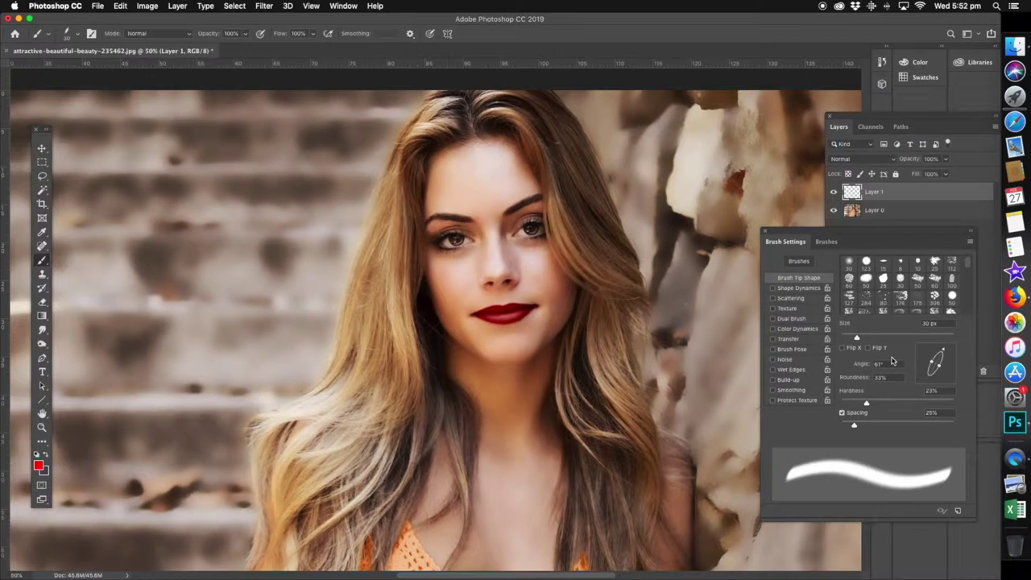
{"action": "left_click", "coordinate": [343, 7]}
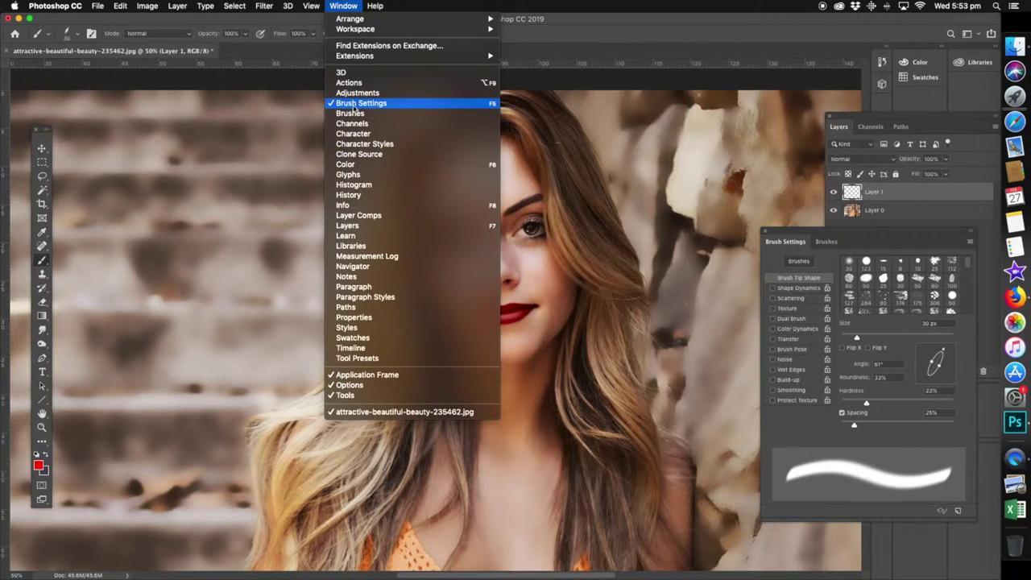
{"action": "left_click", "coordinate": [568, 41]}
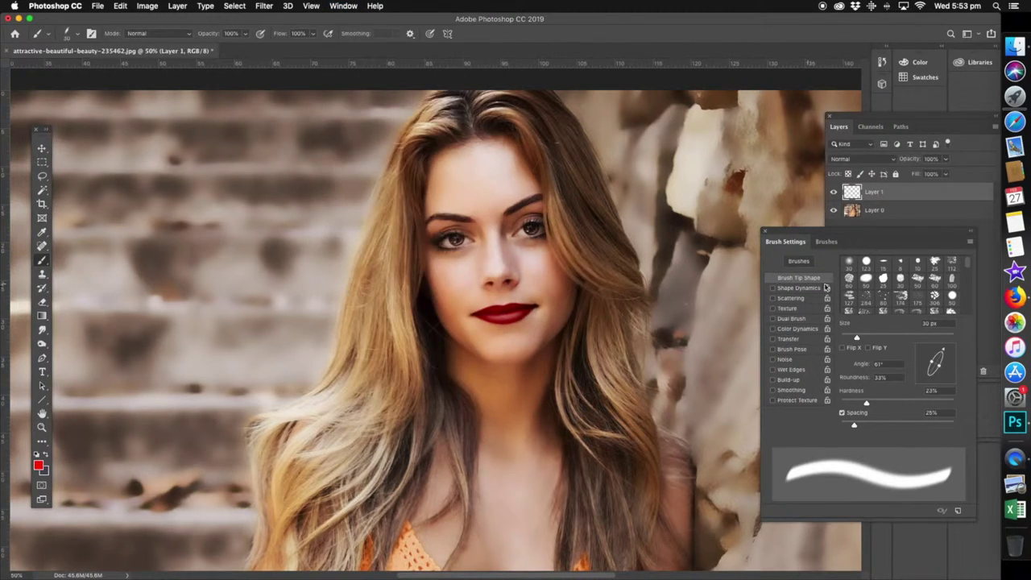
{"action": "left_click_drag", "start_coordinate": [864, 234], "coordinate": [859, 228]}
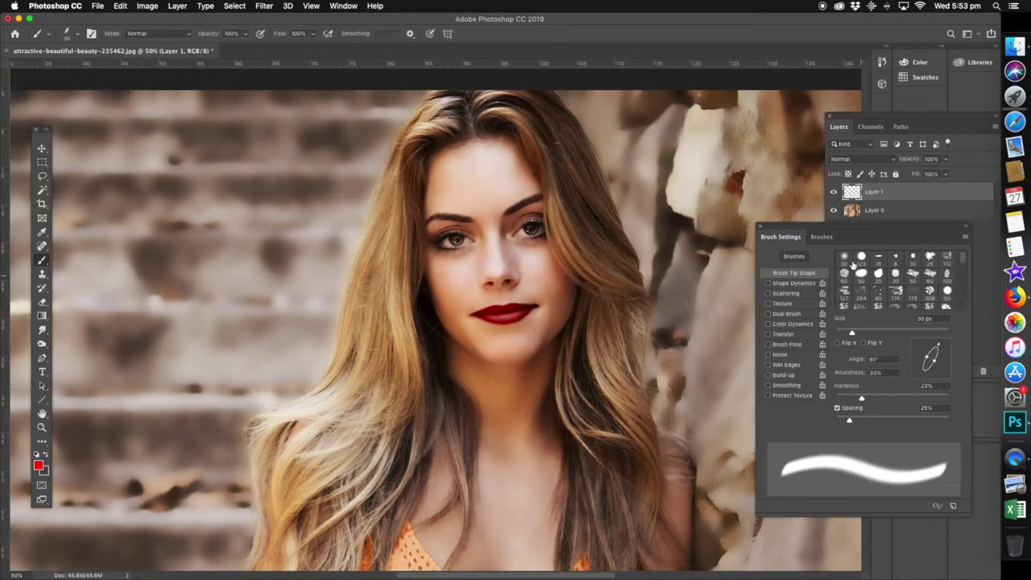
Set a hard round brush tip of 28 px with 30% roundness at about 34°.
{"action": "left_click", "coordinate": [861, 257]}
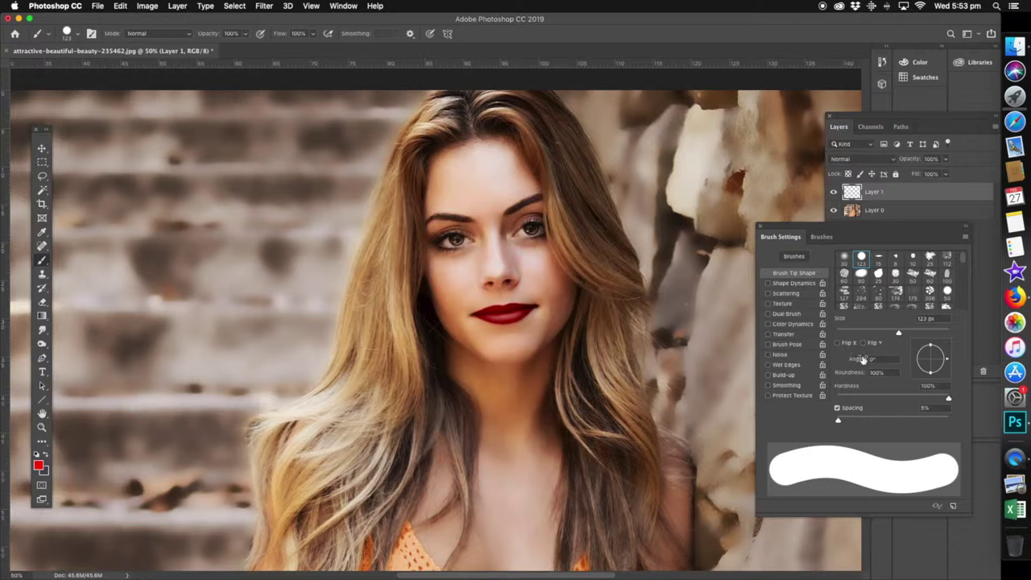
{"action": "mouse_move", "coordinate": [899, 335]}
{"action": "left_mouse_down"}
{"action": "mouse_move", "coordinate": [852, 336]}
{"action": "mouse_move", "coordinate": [874, 330]}
{"action": "left_mouse_up"}
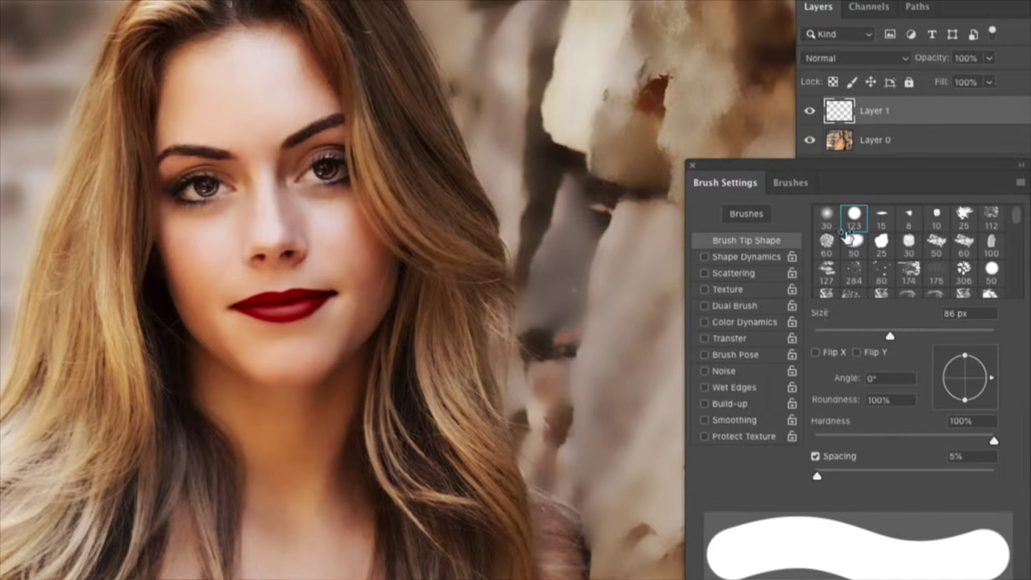
{"action": "mouse_move", "coordinate": [855, 167]}
{"action": "left_mouse_down"}
{"action": "mouse_move", "coordinate": [782, 166]}
{"action": "mouse_move", "coordinate": [778, 89]}
{"action": "left_mouse_up"}
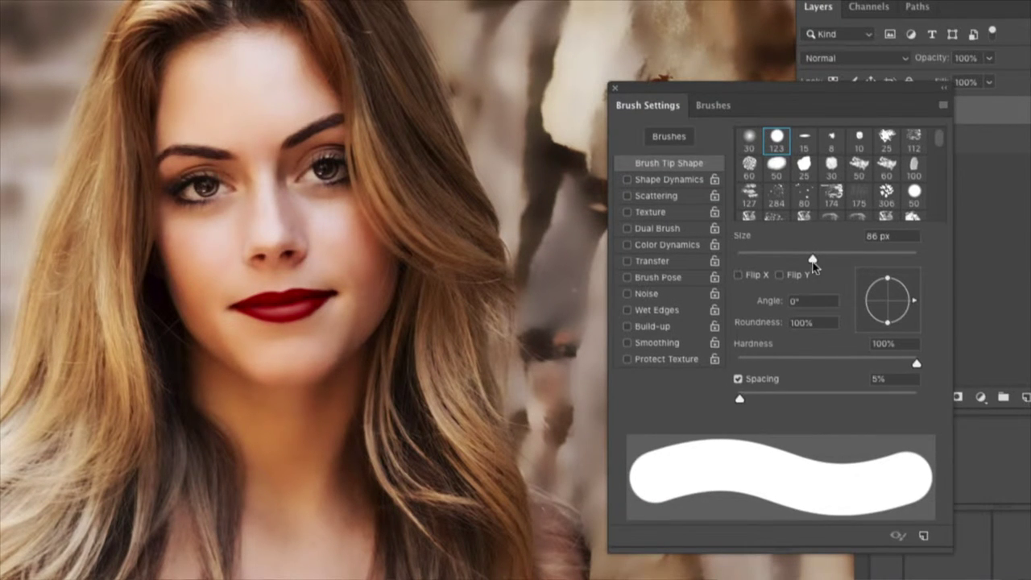
{"action": "mouse_move", "coordinate": [813, 260]}
{"action": "left_mouse_down"}
{"action": "mouse_move", "coordinate": [747, 259]}
{"action": "mouse_move", "coordinate": [760, 259]}
{"action": "left_mouse_up"}
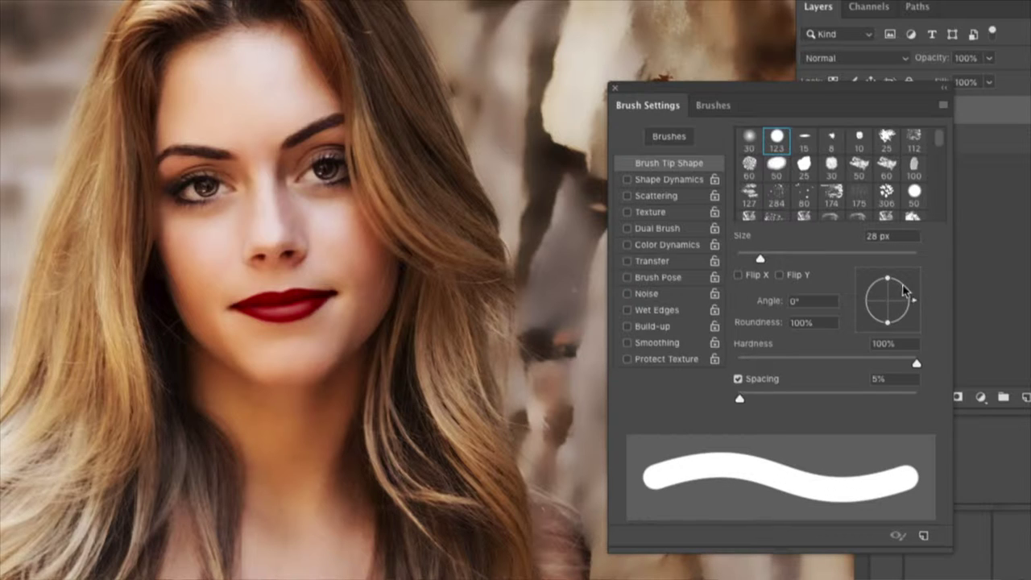
{"action": "mouse_move", "coordinate": [889, 279]}
{"action": "left_mouse_down"}
{"action": "mouse_move", "coordinate": [887, 296]}
{"action": "mouse_move", "coordinate": [913, 286]}
{"action": "left_mouse_up"}
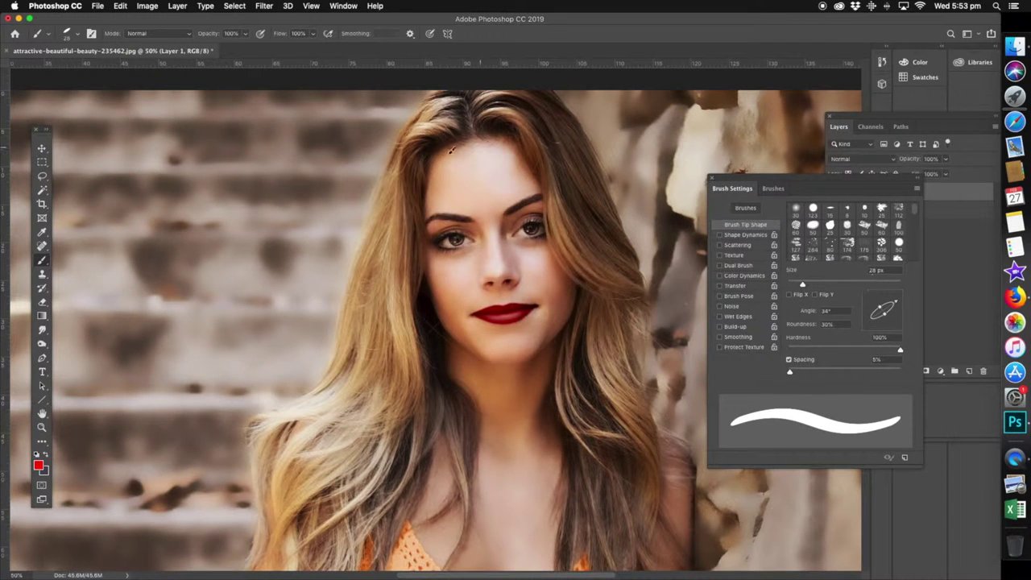
Zoom to 200% on the hairline and paint red along the hair's outer edge and parting.
{"action": "left_click", "coordinate": [42, 427]}
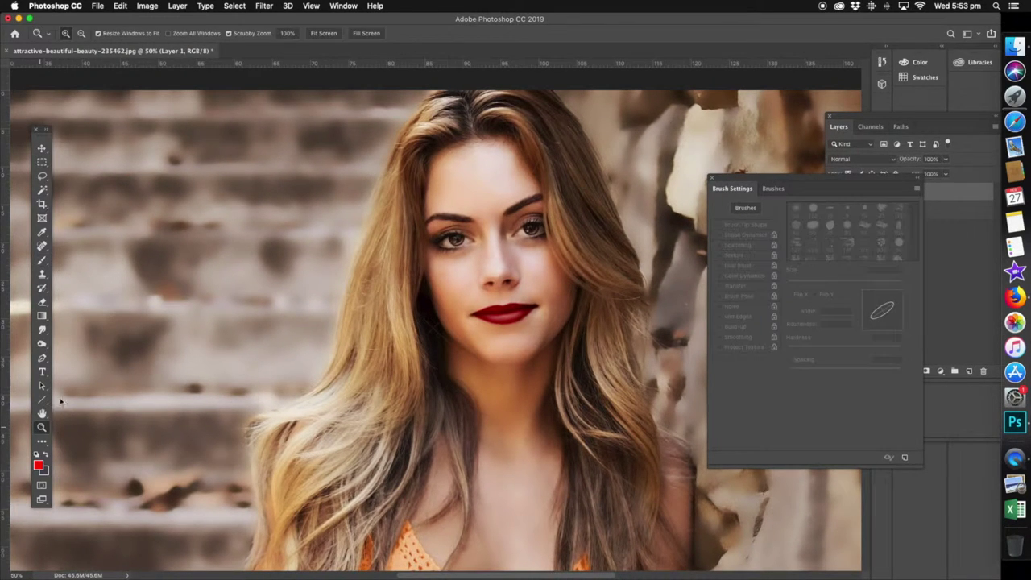
{"action": "left_click_drag", "start_coordinate": [429, 123], "coordinate": [391, 221]}
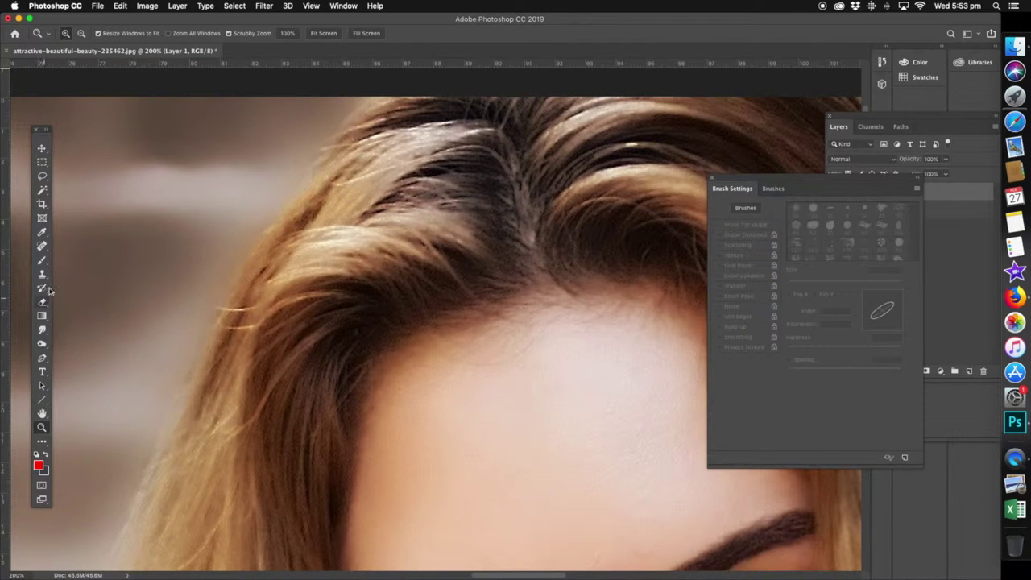
{"action": "left_click", "coordinate": [42, 260]}
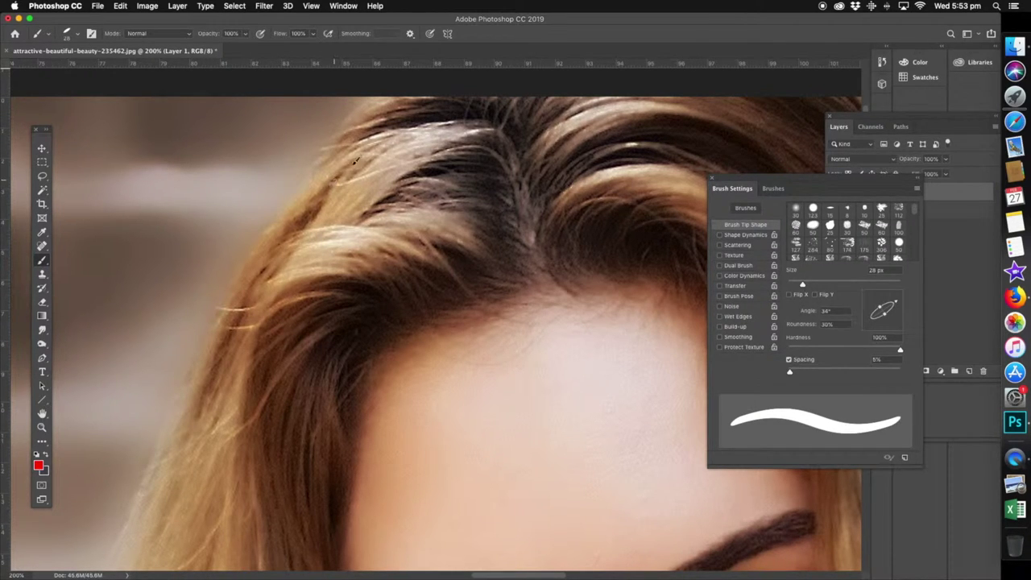
{"action": "mouse_move", "coordinate": [356, 161]}
{"action": "left_mouse_down"}
{"action": "mouse_move", "coordinate": [368, 127]}
{"action": "mouse_move", "coordinate": [349, 142]}
{"action": "mouse_move", "coordinate": [372, 108]}
{"action": "mouse_move", "coordinate": [450, 102]}
{"action": "mouse_move", "coordinate": [386, 106]}
{"action": "mouse_move", "coordinate": [341, 142]}
{"action": "mouse_move", "coordinate": [263, 246]}
{"action": "mouse_move", "coordinate": [191, 431]}
{"action": "mouse_move", "coordinate": [173, 450]}
{"action": "left_mouse_up"}
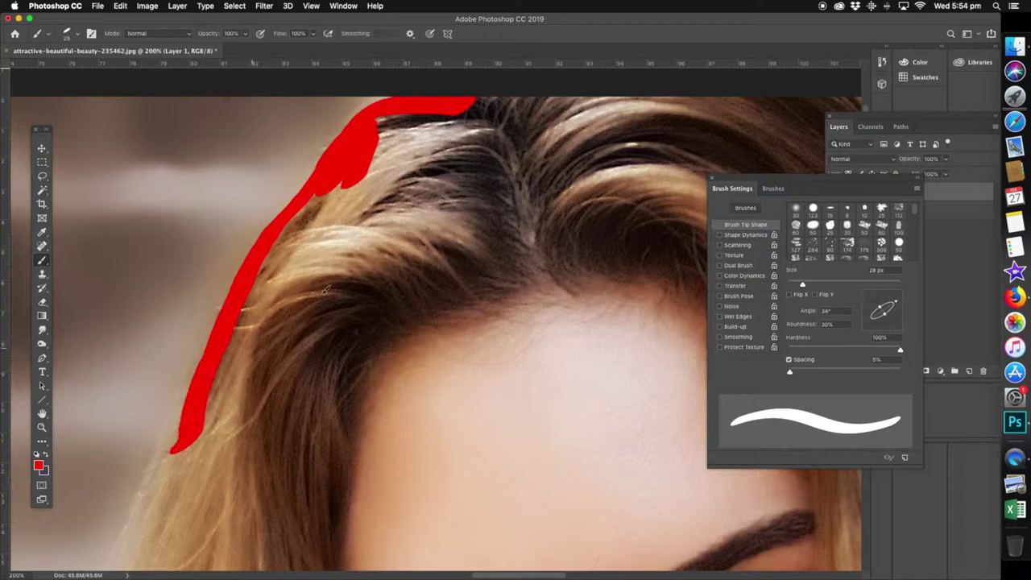
{"action": "mouse_move", "coordinate": [526, 260]}
{"action": "left_mouse_down"}
{"action": "mouse_move", "coordinate": [406, 170]}
{"action": "mouse_move", "coordinate": [351, 169]}
{"action": "left_mouse_up"}
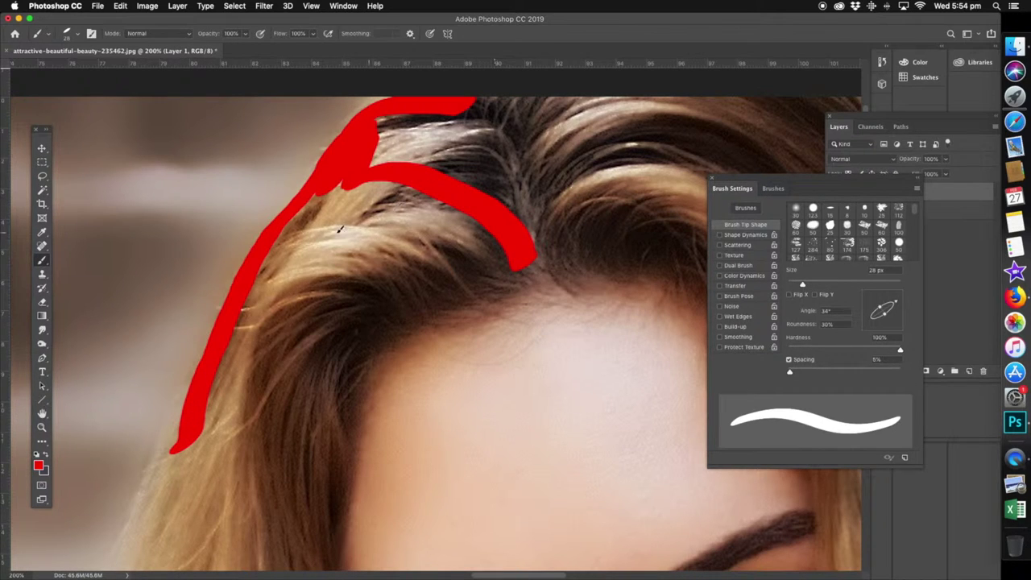
{"action": "mouse_move", "coordinate": [340, 229]}
{"action": "left_mouse_down"}
{"action": "mouse_move", "coordinate": [491, 256]}
{"action": "mouse_move", "coordinate": [403, 242]}
{"action": "mouse_move", "coordinate": [314, 269]}
{"action": "mouse_move", "coordinate": [373, 286]}
{"action": "mouse_move", "coordinate": [290, 318]}
{"action": "mouse_move", "coordinate": [486, 262]}
{"action": "mouse_move", "coordinate": [451, 228]}
{"action": "mouse_move", "coordinate": [370, 194]}
{"action": "mouse_move", "coordinate": [564, 121]}
{"action": "mouse_move", "coordinate": [500, 218]}
{"action": "left_mouse_up"}
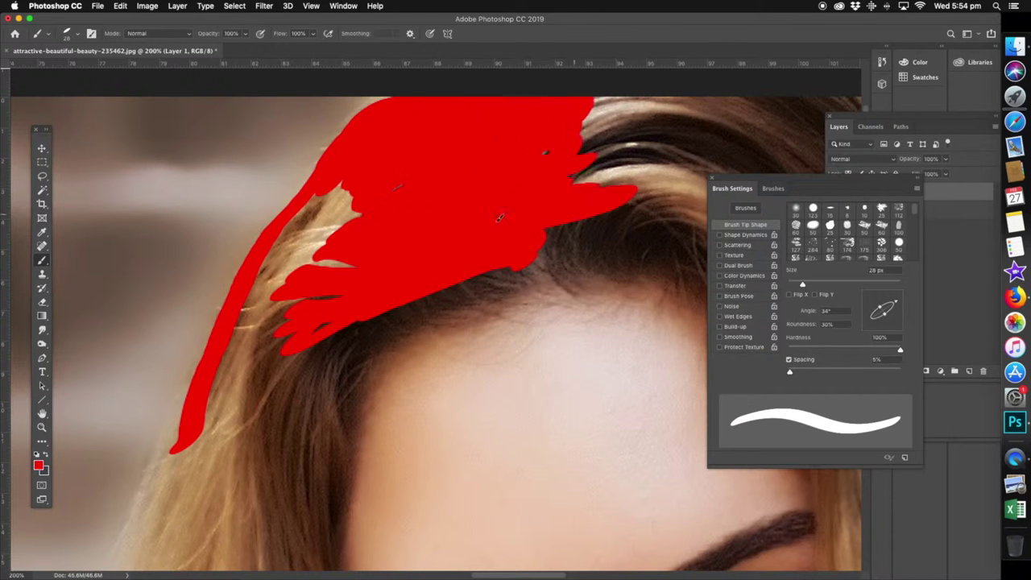
Paint red over the rest of the hair down to the chest, then rotate the canvas upright.
{"action": "scroll", "coordinate": [500, 217], "scroll_direction": "down", "scroll_amount": 5}
{"action": "left_click_drag", "start_coordinate": [435, 145], "coordinate": [402, 484]}
{"action": "left_click_drag", "start_coordinate": [403, 97], "coordinate": [242, 492]}
{"action": "scroll", "coordinate": [322, 322], "scroll_direction": "down", "scroll_amount": 3}
{"action": "left_click_drag", "start_coordinate": [266, 306], "coordinate": [419, 241]}
{"action": "scroll", "coordinate": [420, 297], "scroll_direction": "down", "scroll_amount": 2}
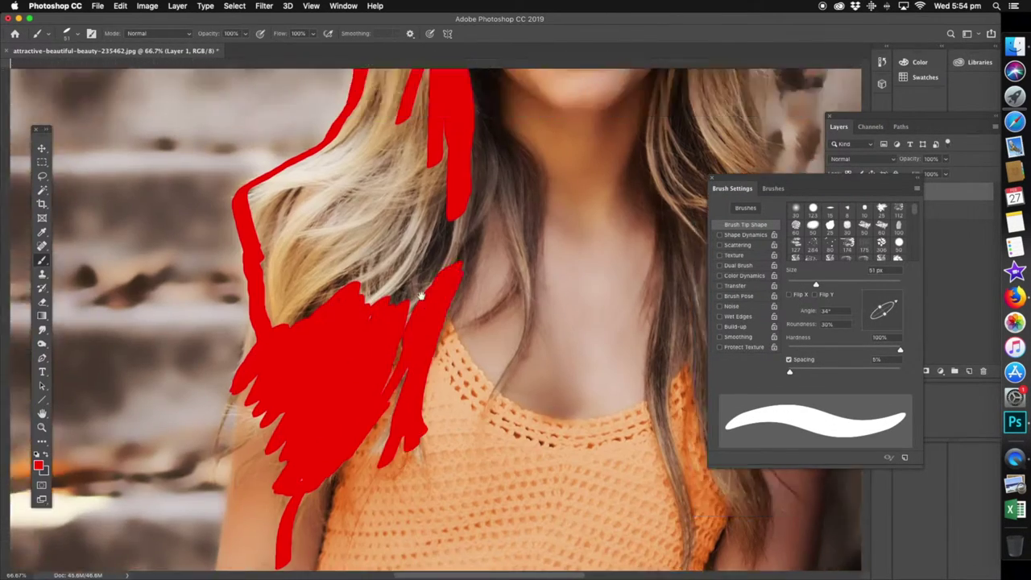
{"action": "scroll", "coordinate": [421, 296], "scroll_direction": "up", "scroll_amount": 5}
{"action": "left_click_drag", "start_coordinate": [265, 242], "coordinate": [338, 387]}
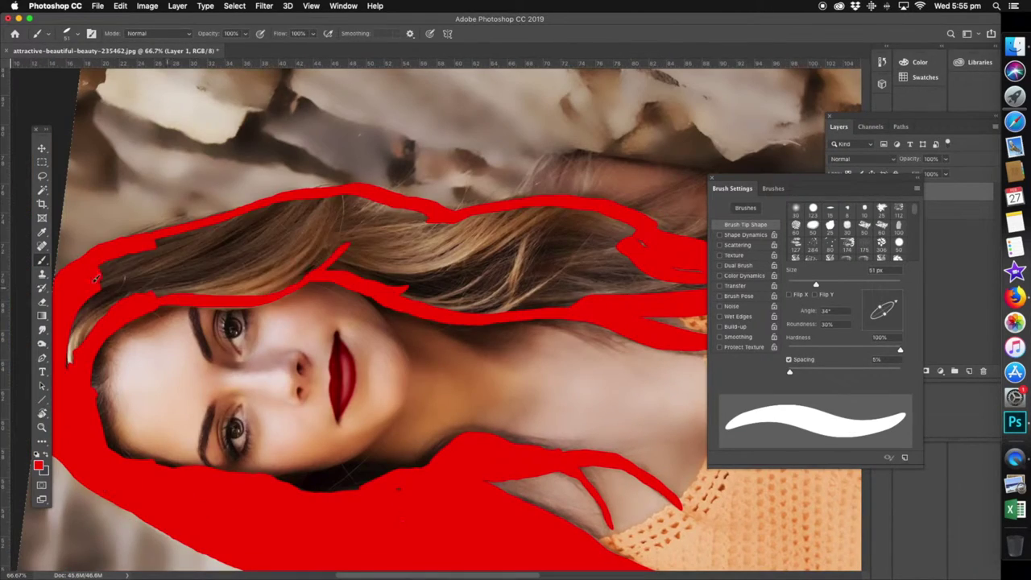
{"action": "mouse_move", "coordinate": [121, 354]}
{"action": "left_mouse_down"}
{"action": "mouse_move", "coordinate": [322, 234]}
{"action": "mouse_move", "coordinate": [683, 284]}
{"action": "left_mouse_up"}
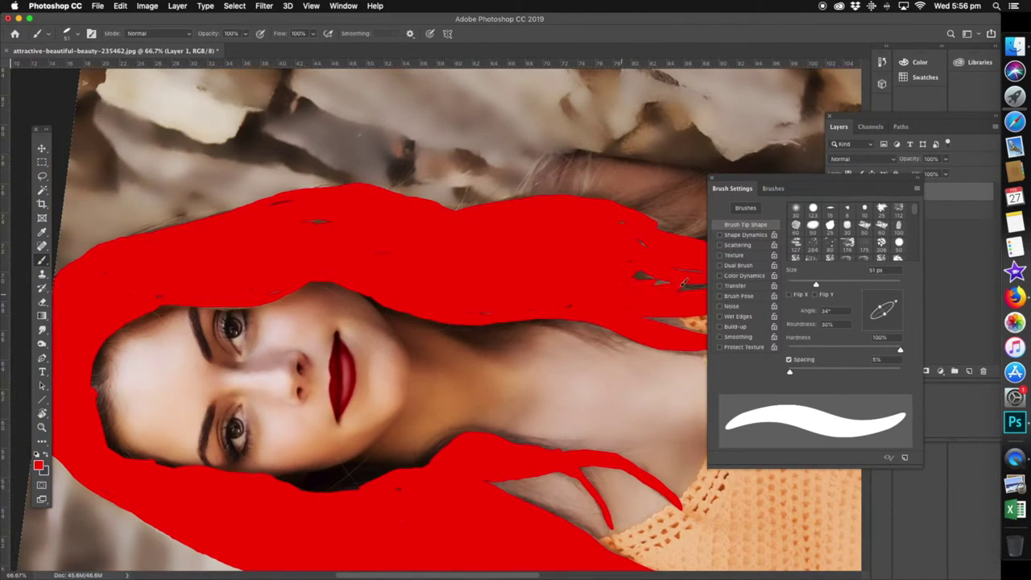
{"action": "key", "text": "r"}
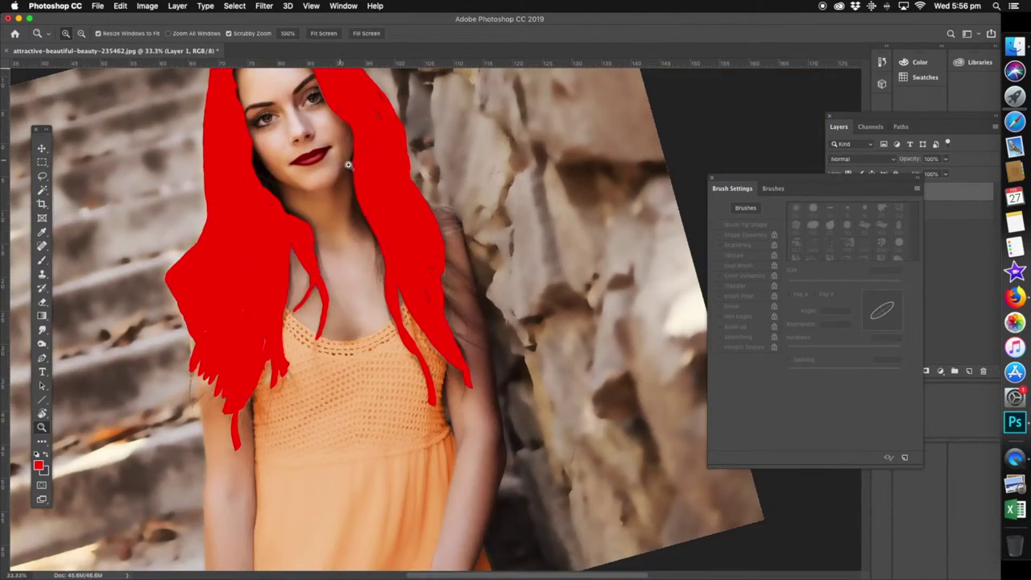
{"action": "mouse_move", "coordinate": [406, 242]}
{"action": "left_mouse_down"}
{"action": "mouse_move", "coordinate": [398, 234]}
{"action": "mouse_move", "coordinate": [425, 237]}
{"action": "left_mouse_up"}
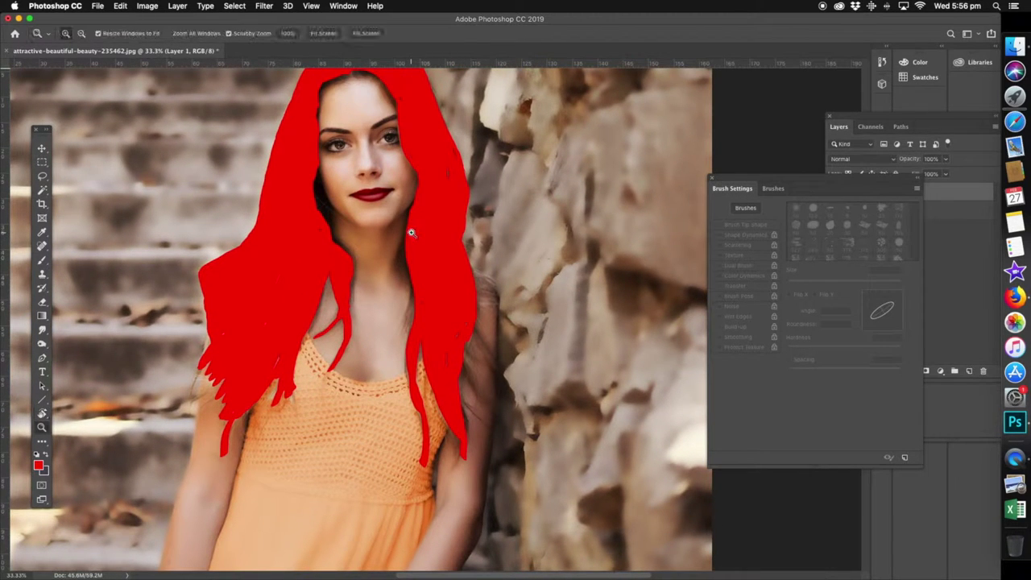
Pan the image and tuck the Brush Settings panel away at the bottom.
{"action": "left_click", "coordinate": [41, 260]}
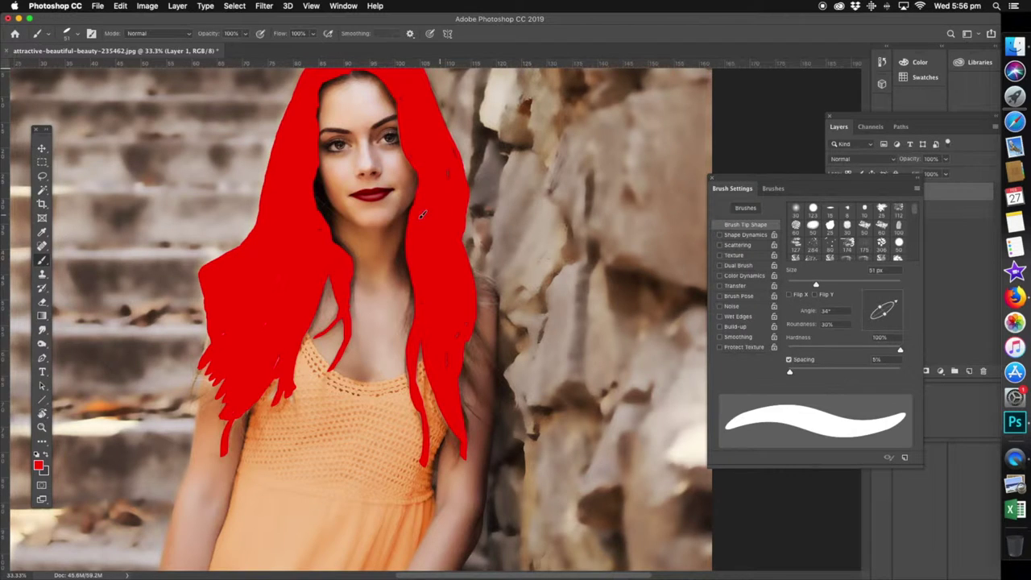
{"action": "left_click_drag", "start_coordinate": [421, 214], "coordinate": [495, 226]}
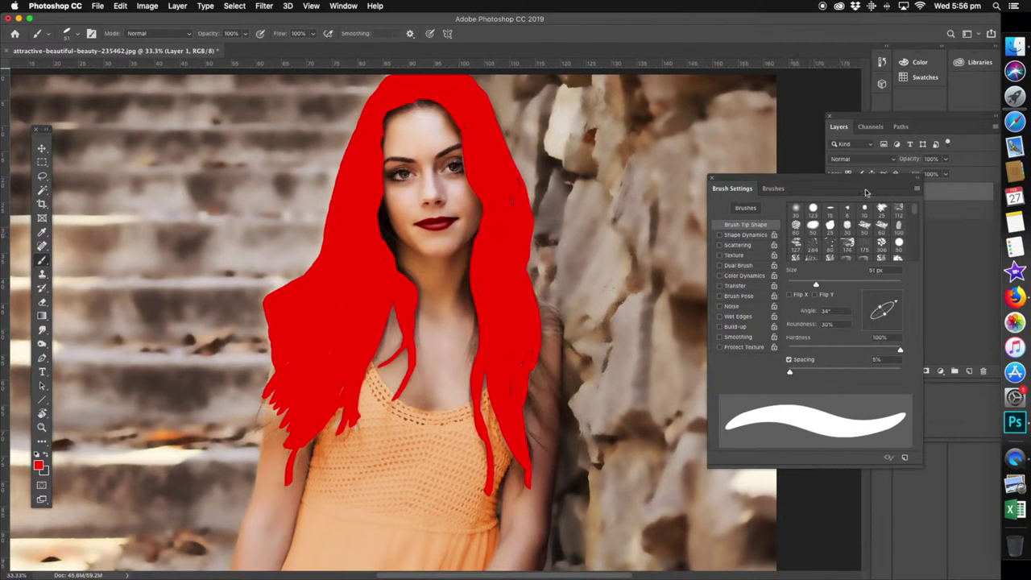
{"action": "left_click_drag", "start_coordinate": [849, 181], "coordinate": [852, 204]}
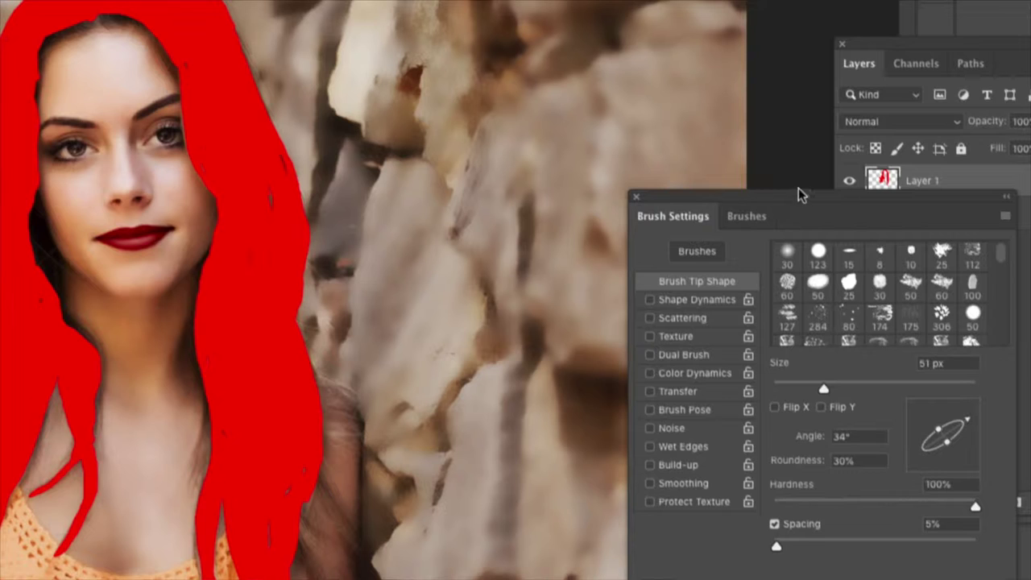
{"action": "mouse_move", "coordinate": [799, 199]}
{"action": "left_mouse_down"}
{"action": "mouse_move", "coordinate": [538, 287]}
{"action": "mouse_move", "coordinate": [817, 437]}
{"action": "mouse_move", "coordinate": [886, 516]}
{"action": "left_mouse_up"}
{"action": "left_click", "coordinate": [878, 280]}
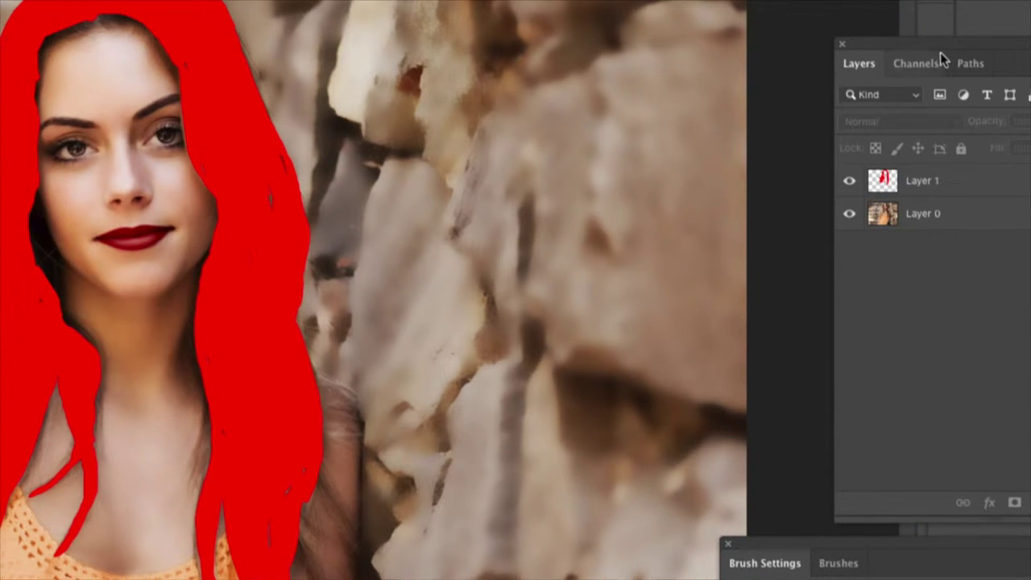
Float the Layers panel beside the image and select Layer 1, leaving its blend mode Normal.
{"action": "left_click_drag", "start_coordinate": [939, 56], "coordinate": [746, 69]}
{"action": "left_click", "coordinate": [746, 176]}
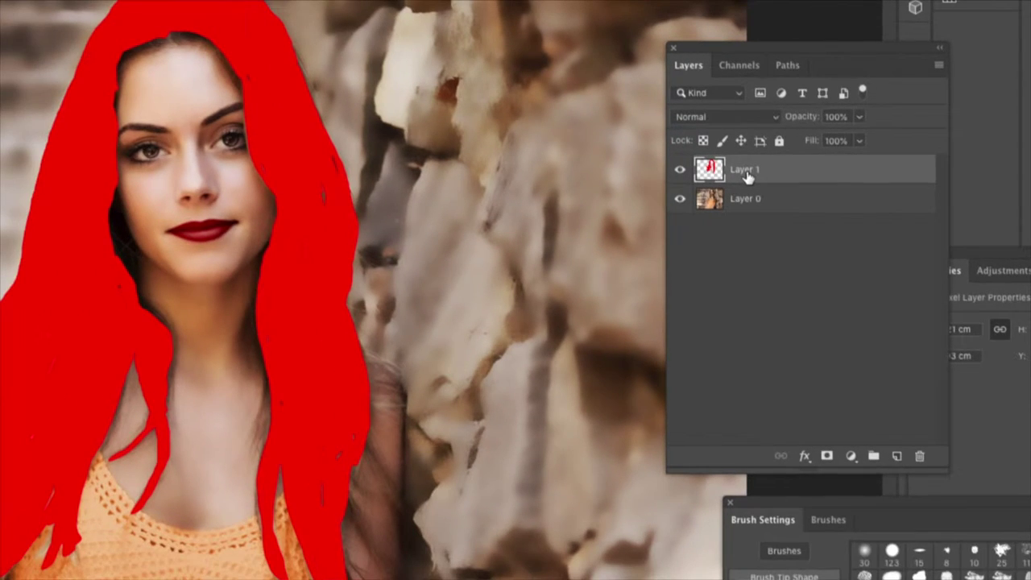
{"action": "left_click", "coordinate": [777, 118]}
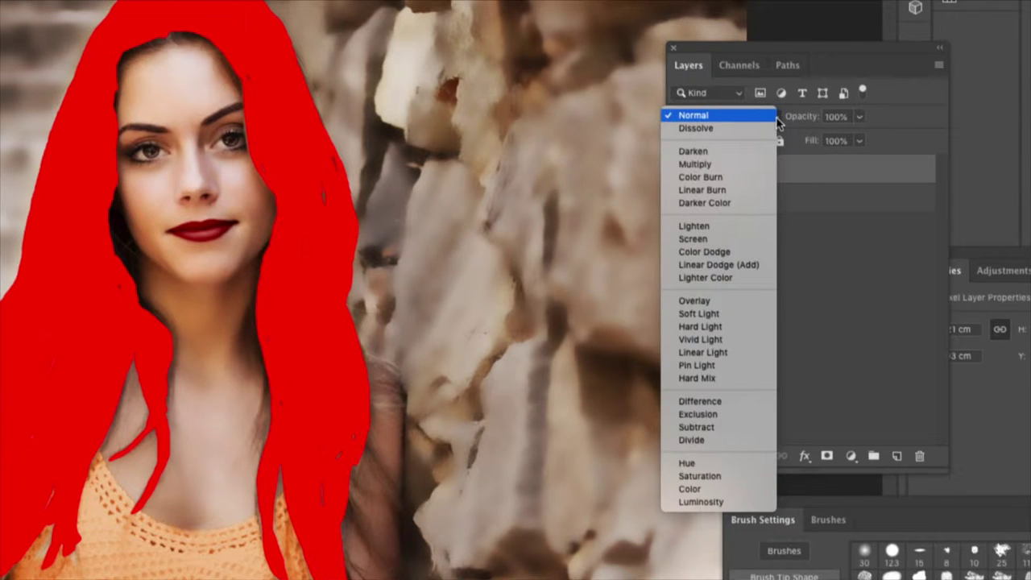
{"action": "left_click", "coordinate": [699, 117]}
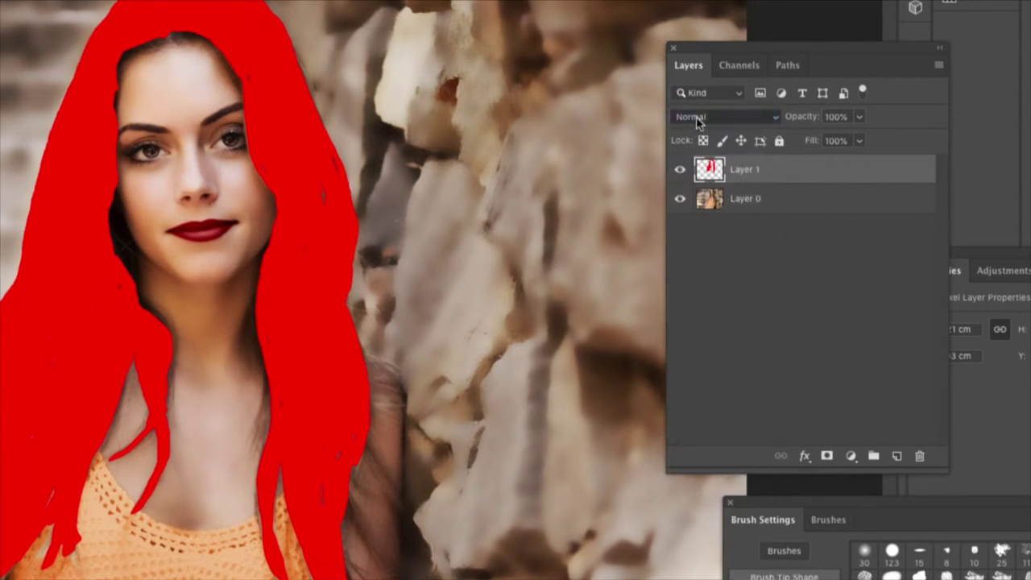
Set Layer 1's blend mode to Hue so the red paint tints the hair pinkish red.
{"action": "left_click", "coordinate": [777, 119]}
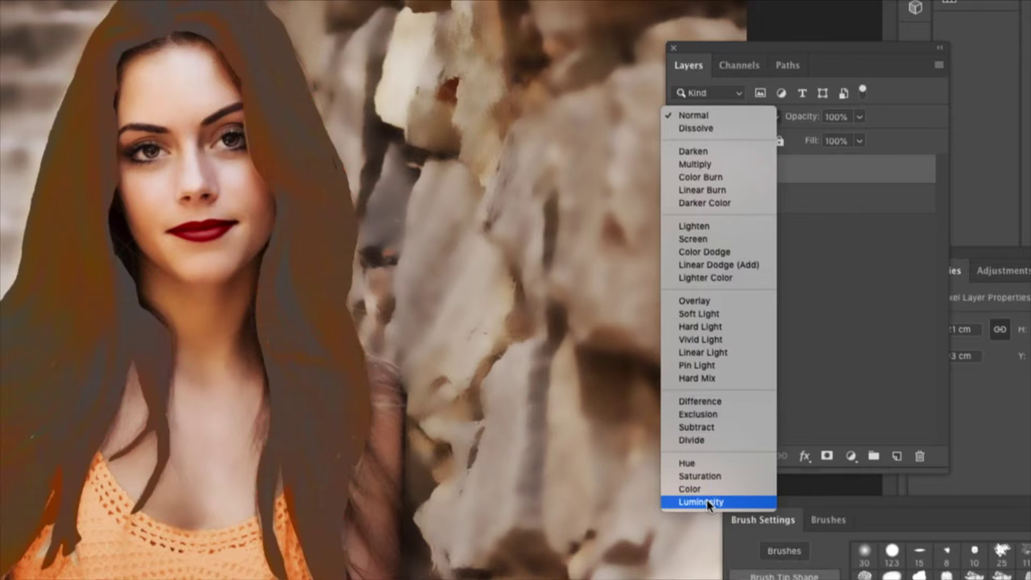
{"action": "left_click", "coordinate": [707, 464]}
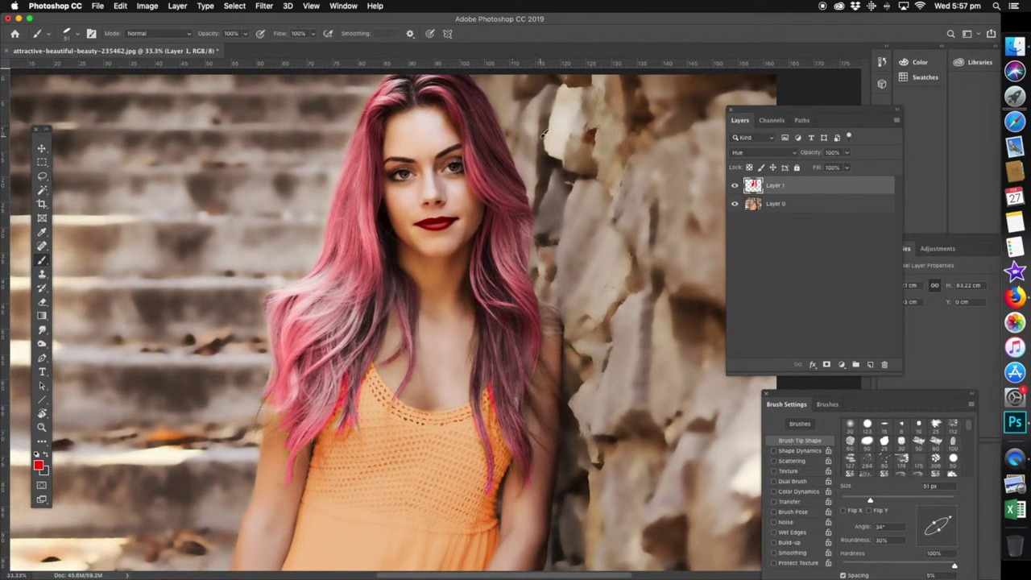
Zoom to 100% on the hair ends over the orange top to reveal the pink spill.
{"action": "left_click", "coordinate": [41, 429]}
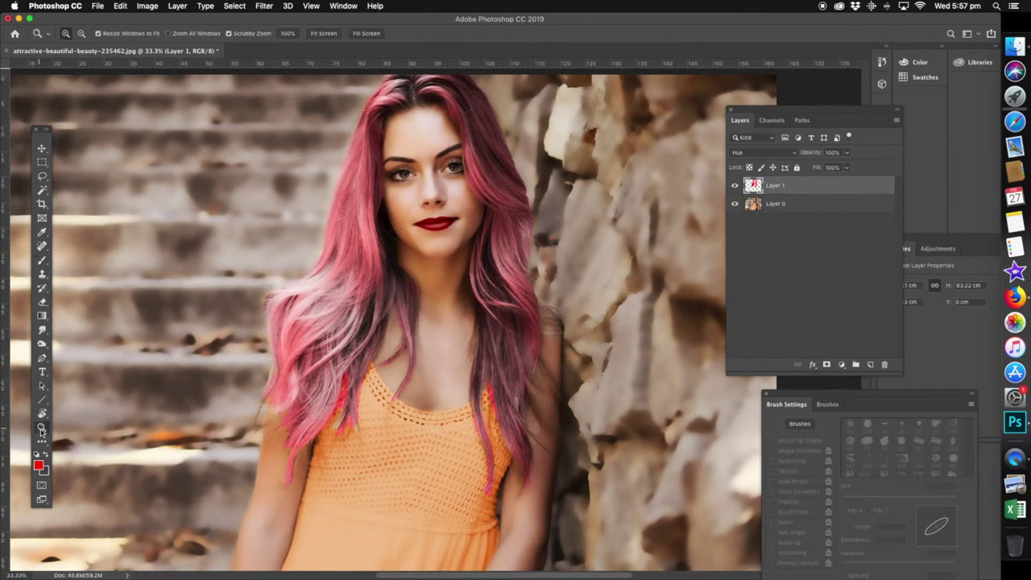
{"action": "left_click", "coordinate": [471, 392]}
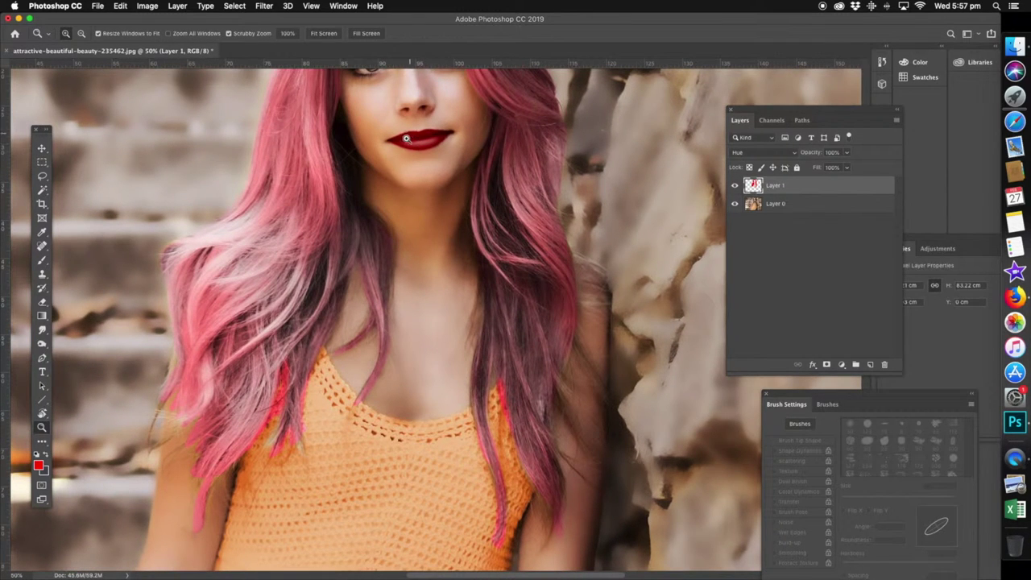
{"action": "scroll", "coordinate": [414, 146], "scroll_direction": "up", "scroll_amount": 5}
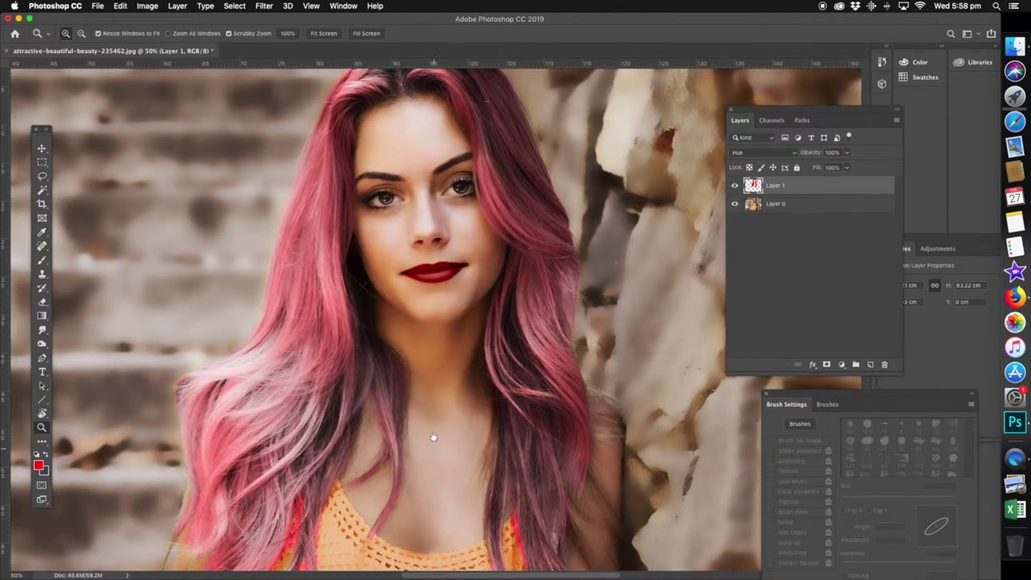
{"action": "left_click_drag", "start_coordinate": [434, 438], "coordinate": [395, 211]}
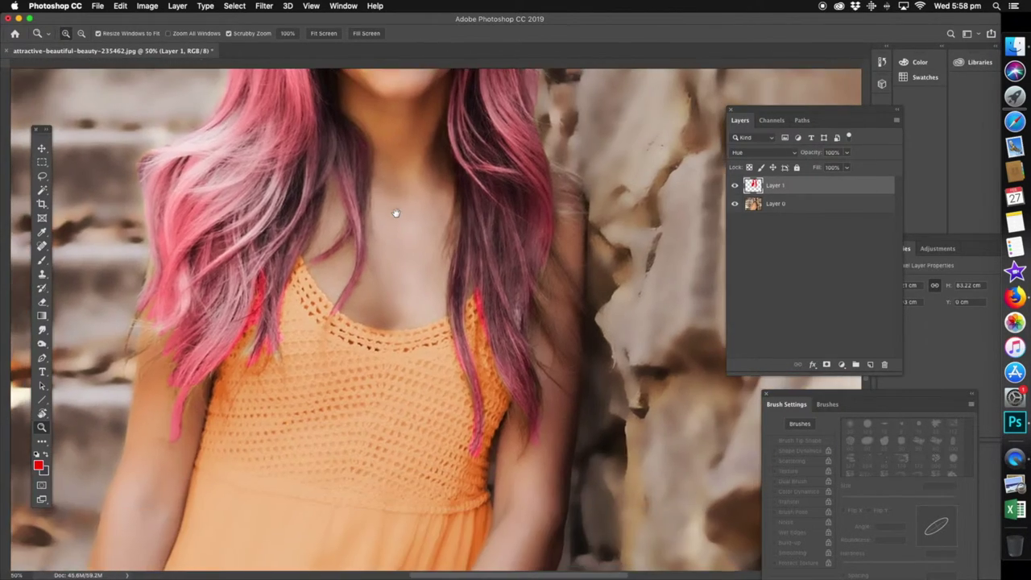
{"action": "left_click", "coordinate": [243, 348]}
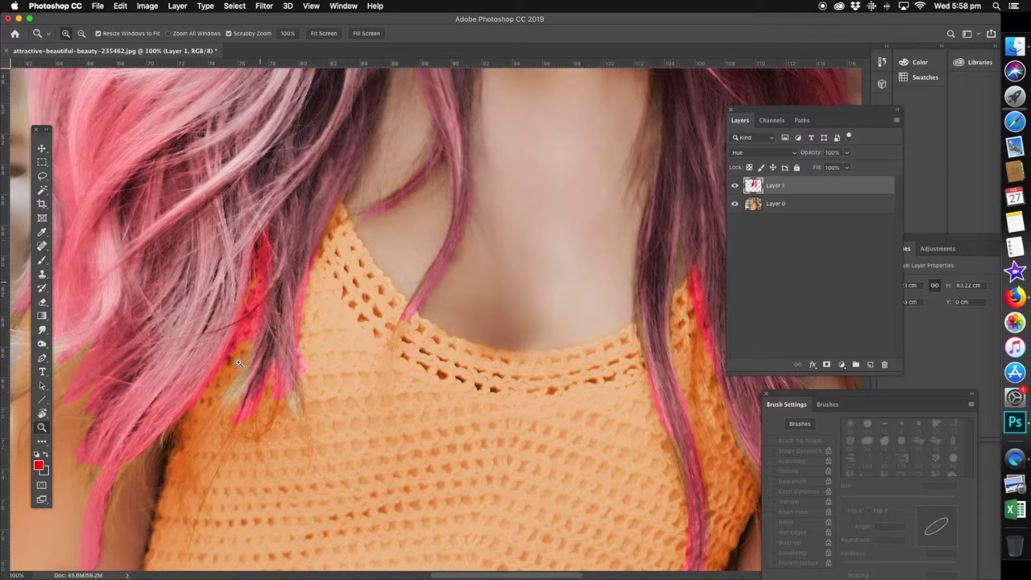
{"action": "left_click", "coordinate": [42, 302]}
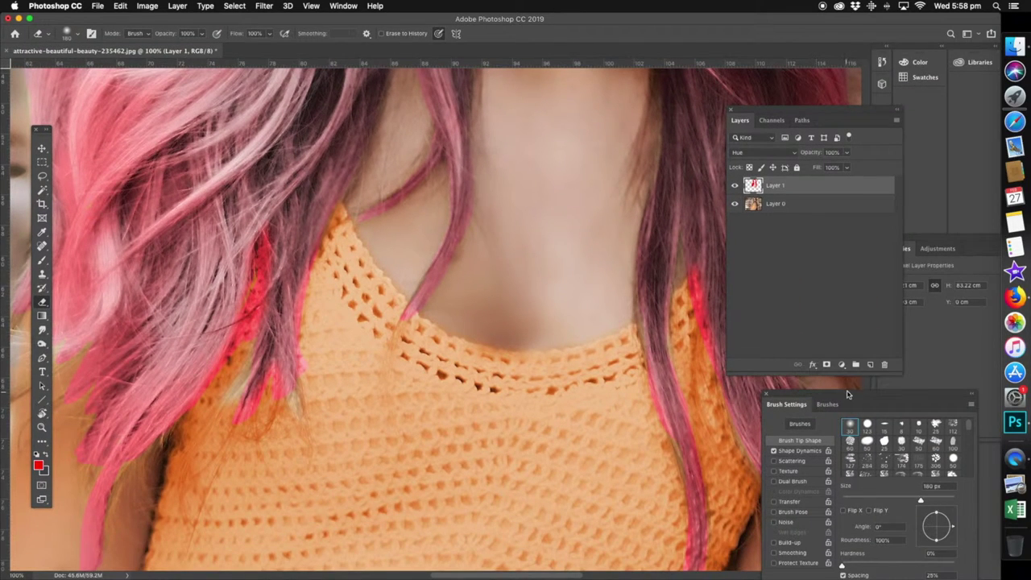
Shrink the eraser to about 23 px and erase stray pink from the hair strand over the arm.
{"action": "mouse_move", "coordinate": [847, 395]}
{"action": "left_mouse_down"}
{"action": "mouse_move", "coordinate": [785, 228]}
{"action": "mouse_move", "coordinate": [725, 200]}
{"action": "left_mouse_up"}
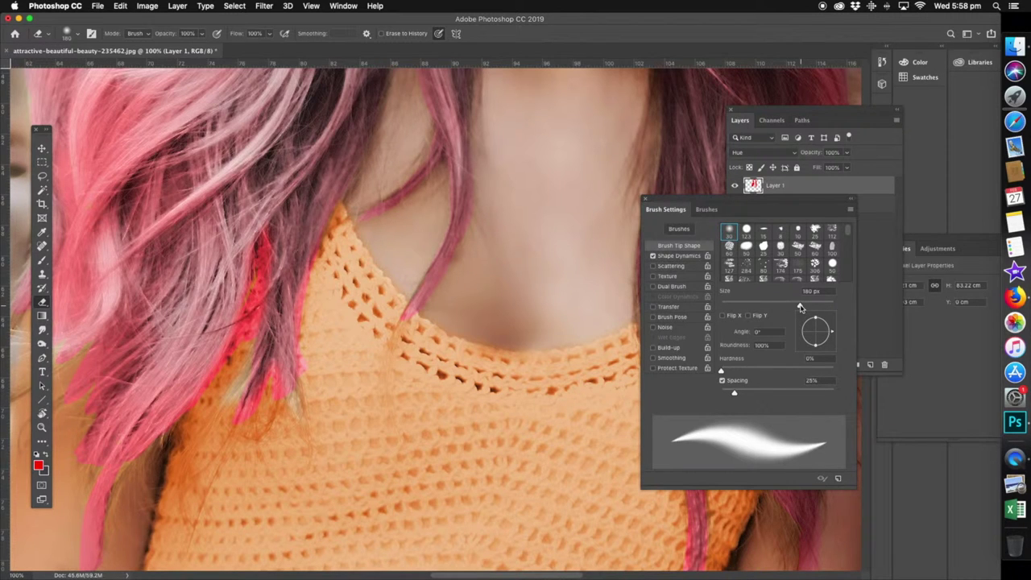
{"action": "left_click_drag", "start_coordinate": [799, 307], "coordinate": [733, 307]}
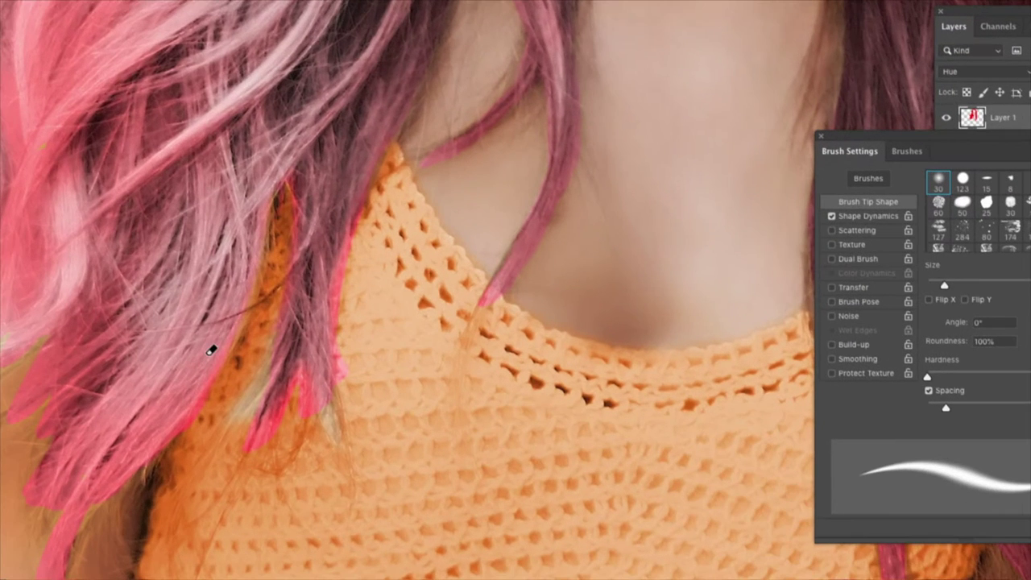
{"action": "left_click_drag", "start_coordinate": [288, 226], "coordinate": [307, 214]}
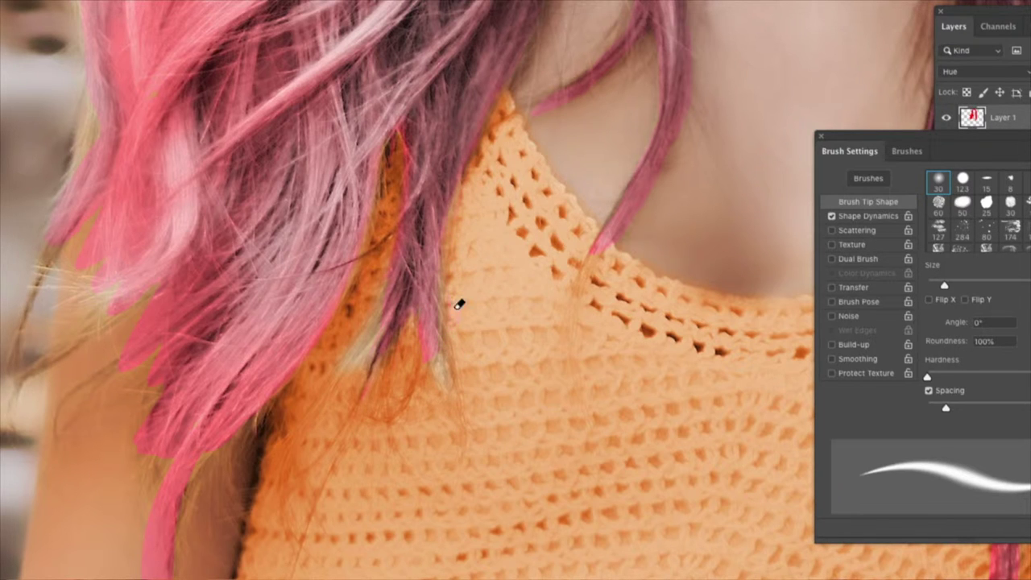
{"action": "left_click_drag", "start_coordinate": [212, 411], "coordinate": [274, 240]}
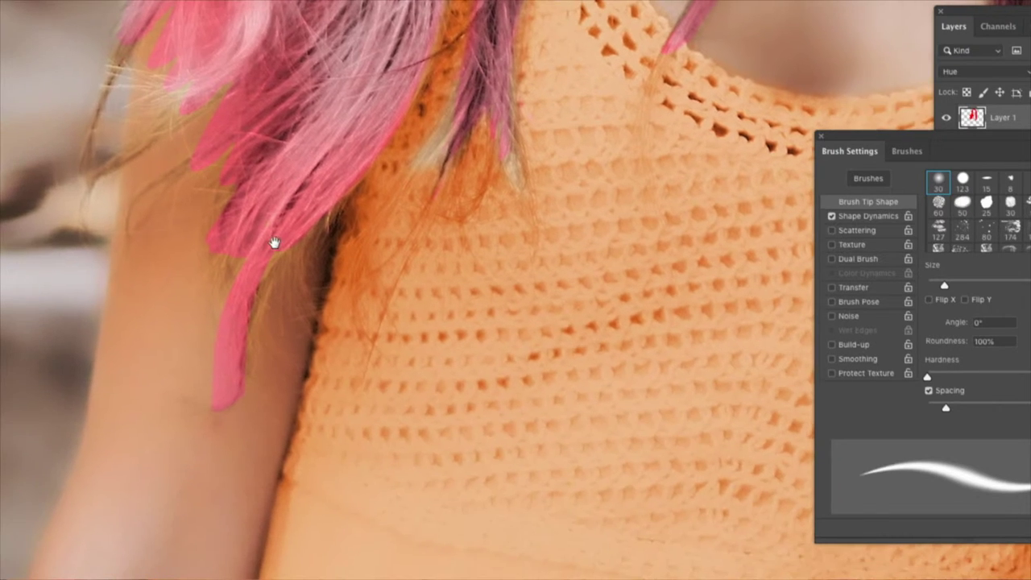
{"action": "mouse_move", "coordinate": [222, 359]}
{"action": "left_mouse_down"}
{"action": "mouse_move", "coordinate": [246, 276]}
{"action": "mouse_move", "coordinate": [274, 251]}
{"action": "mouse_move", "coordinate": [243, 356]}
{"action": "left_mouse_up"}
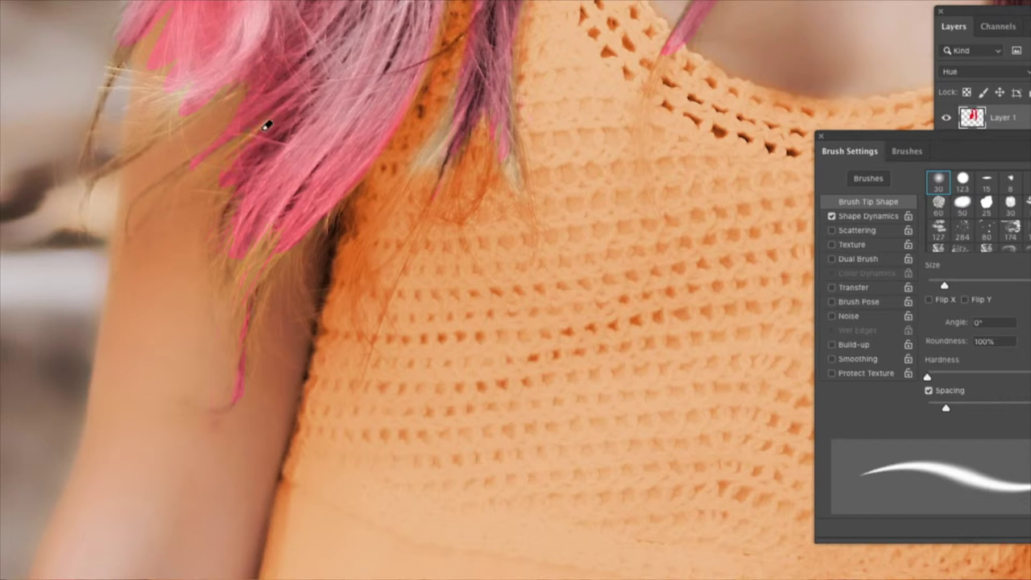
{"action": "mouse_move", "coordinate": [255, 115]}
{"action": "left_mouse_down"}
{"action": "mouse_move", "coordinate": [241, 343]}
{"action": "mouse_move", "coordinate": [249, 368]}
{"action": "left_mouse_up"}
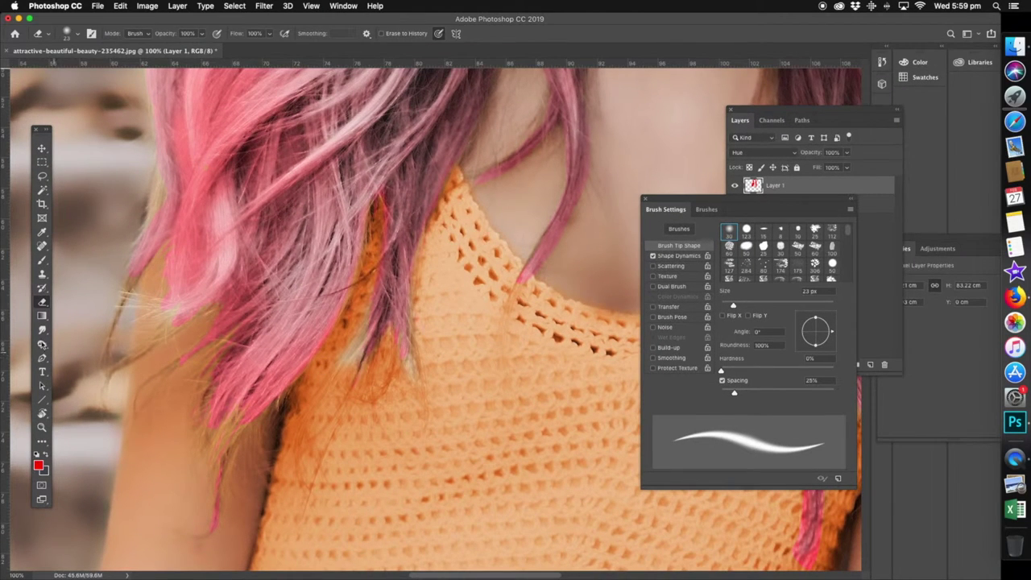
Select the Smudge tool and set it to 15 px with 100% strength.
{"action": "left_click", "coordinate": [42, 329]}
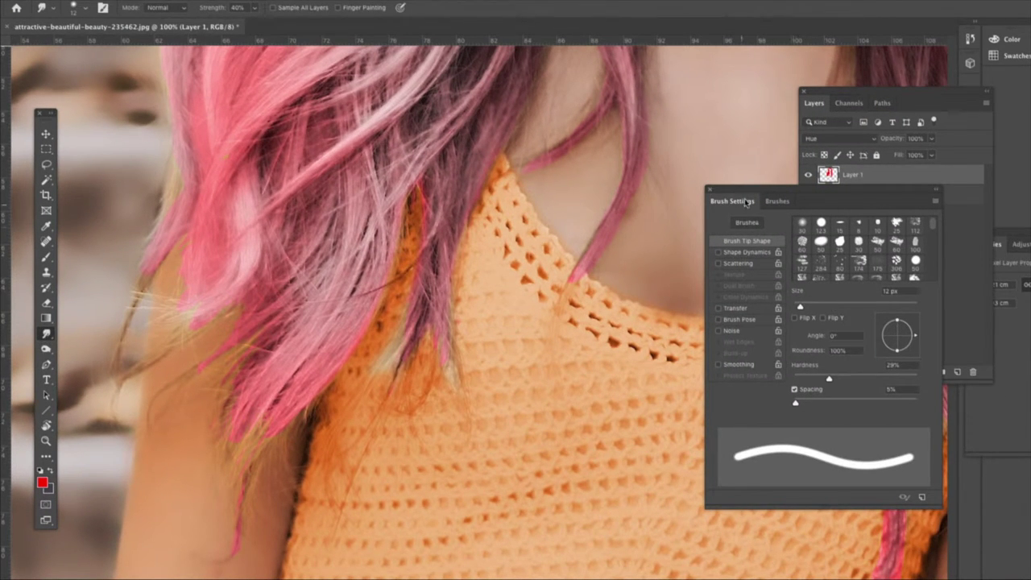
{"action": "left_click_drag", "start_coordinate": [800, 308], "coordinate": [802, 308]}
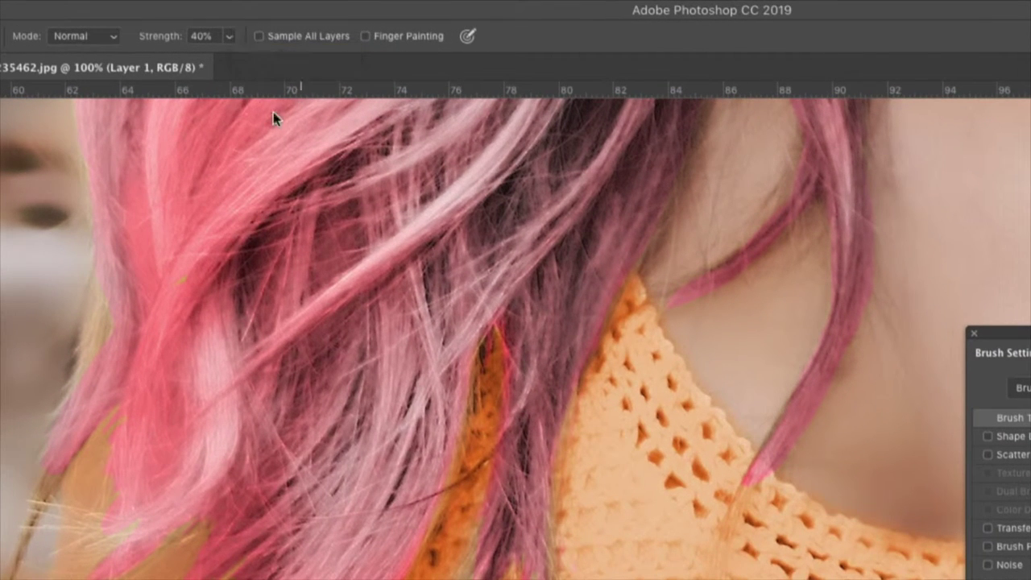
{"action": "left_click", "coordinate": [229, 37]}
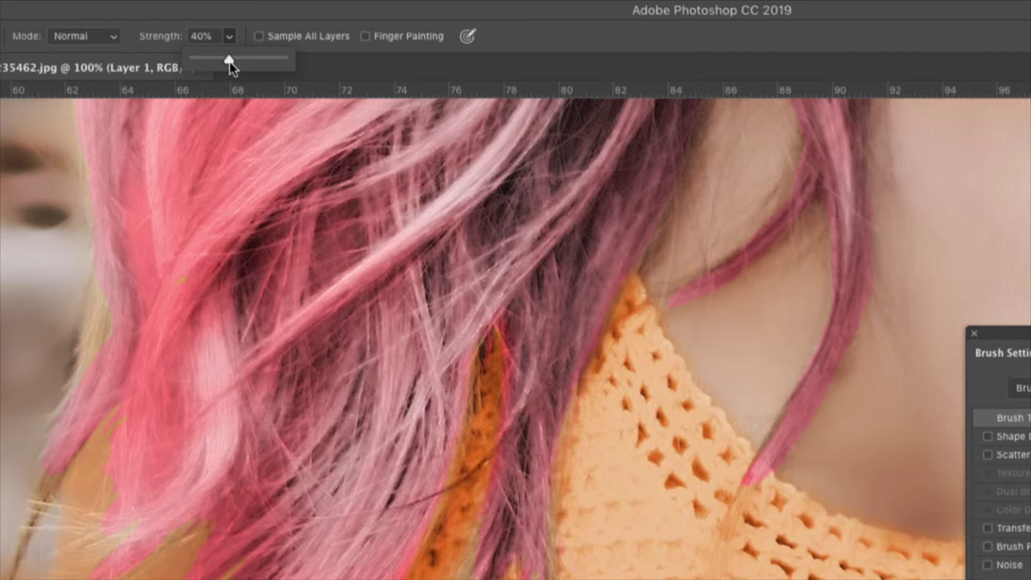
{"action": "left_click_drag", "start_coordinate": [227, 58], "coordinate": [316, 51]}
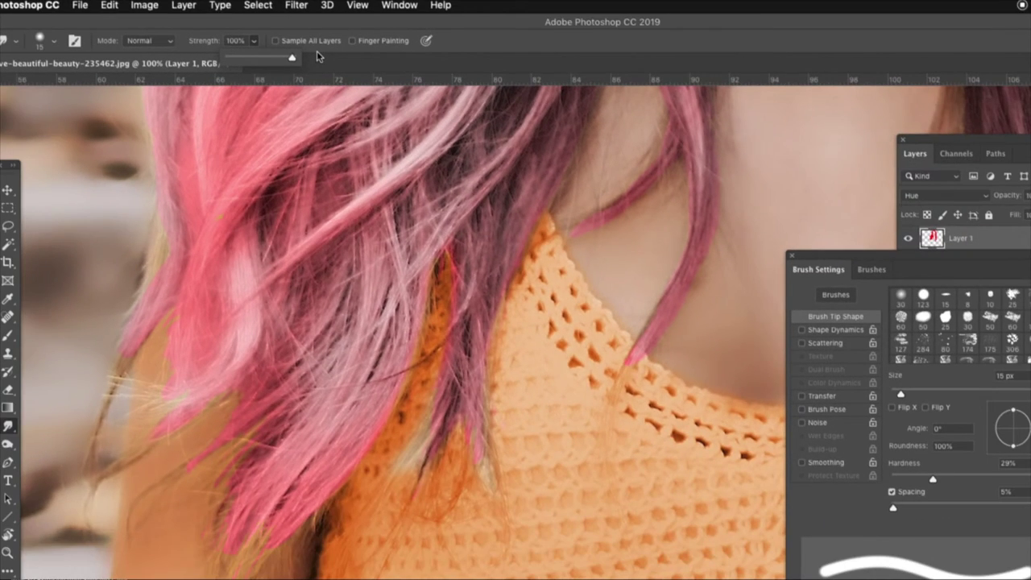
{"action": "left_click", "coordinate": [99, 536]}
Smudge the pink edges down-left along the hair strands over the shoulder and orange top.
{"action": "mouse_move", "coordinate": [160, 400]}
{"action": "left_mouse_down"}
{"action": "mouse_move", "coordinate": [206, 364]}
{"action": "mouse_move", "coordinate": [228, 322]}
{"action": "mouse_move", "coordinate": [154, 406]}
{"action": "left_mouse_up"}
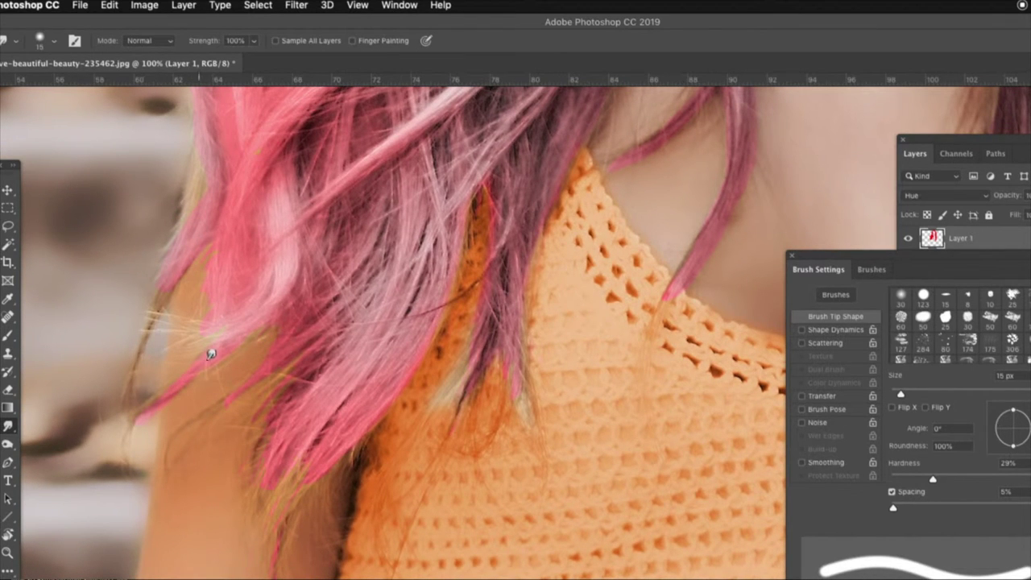
{"action": "left_click_drag", "start_coordinate": [226, 351], "coordinate": [122, 413]}
{"action": "left_click_drag", "start_coordinate": [232, 398], "coordinate": [170, 439]}
{"action": "left_click_drag", "start_coordinate": [169, 288], "coordinate": [147, 330]}
{"action": "left_click_drag", "start_coordinate": [290, 476], "coordinate": [278, 543]}
{"action": "left_click_drag", "start_coordinate": [295, 396], "coordinate": [251, 495]}
{"action": "left_click_drag", "start_coordinate": [324, 417], "coordinate": [343, 309]}
{"action": "left_click_drag", "start_coordinate": [526, 178], "coordinate": [444, 294]}
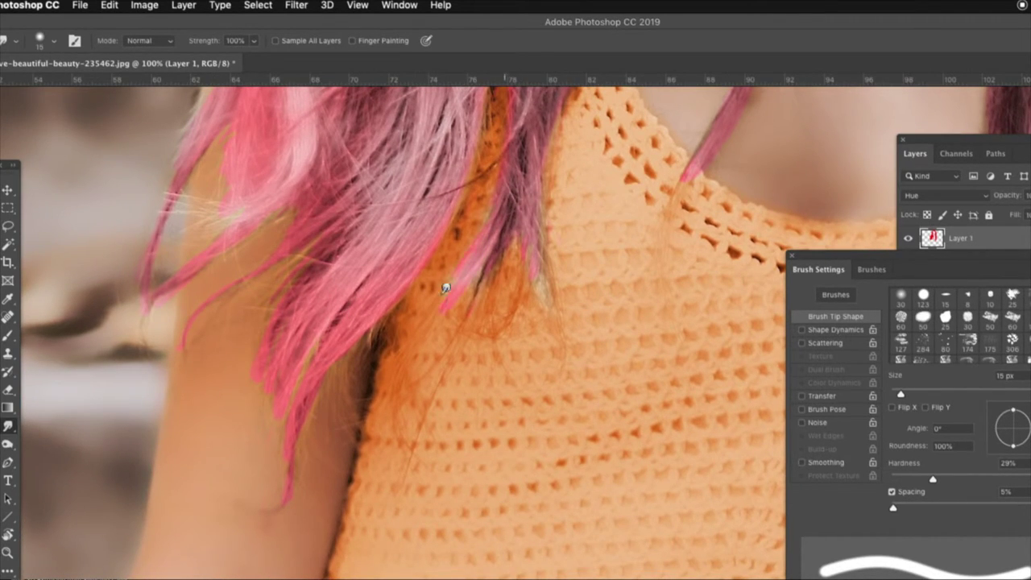
{"action": "left_click_drag", "start_coordinate": [490, 235], "coordinate": [472, 297]}
{"action": "mouse_move", "coordinate": [534, 188]}
{"action": "left_mouse_down"}
{"action": "mouse_move", "coordinate": [520, 280]}
{"action": "mouse_move", "coordinate": [536, 233]}
{"action": "mouse_move", "coordinate": [554, 264]}
{"action": "mouse_move", "coordinate": [554, 311]}
{"action": "left_mouse_up"}
{"action": "left_click", "coordinate": [8, 390]}
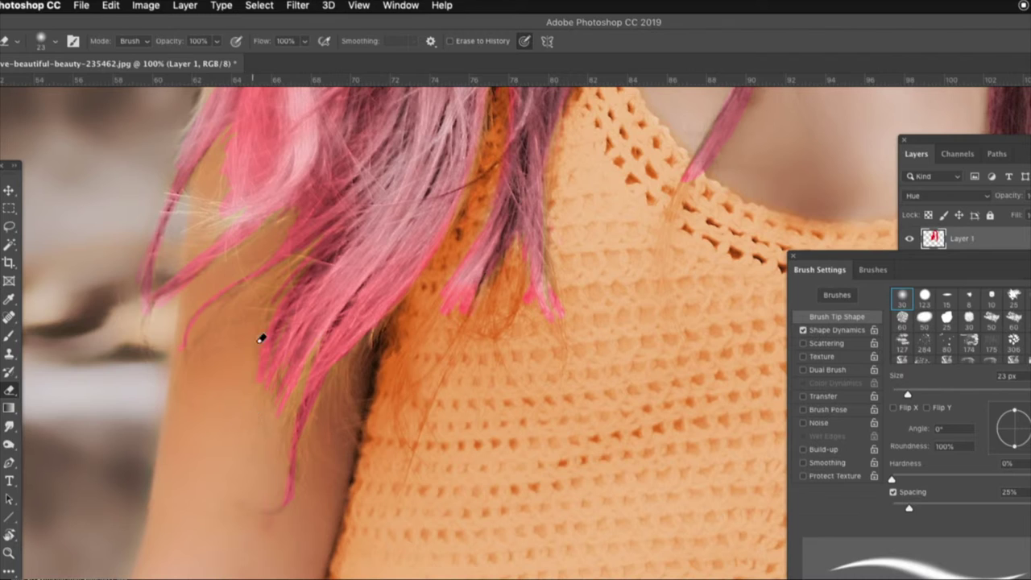
Set the Eraser opacity to 71% for cleaning stray pink on the hair tips.
{"action": "left_click", "coordinate": [216, 43]}
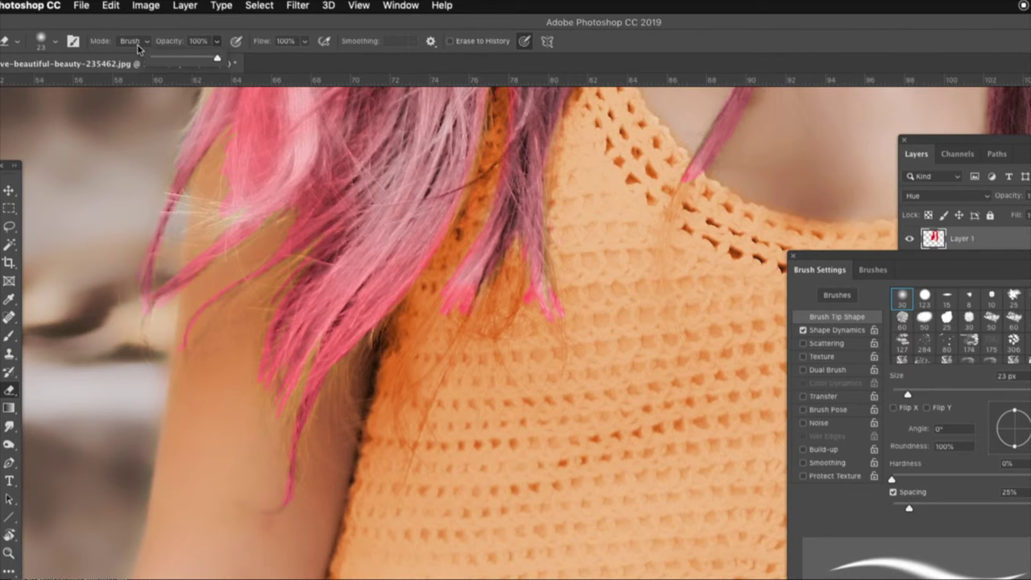
{"action": "left_click_drag", "start_coordinate": [219, 63], "coordinate": [200, 60]}
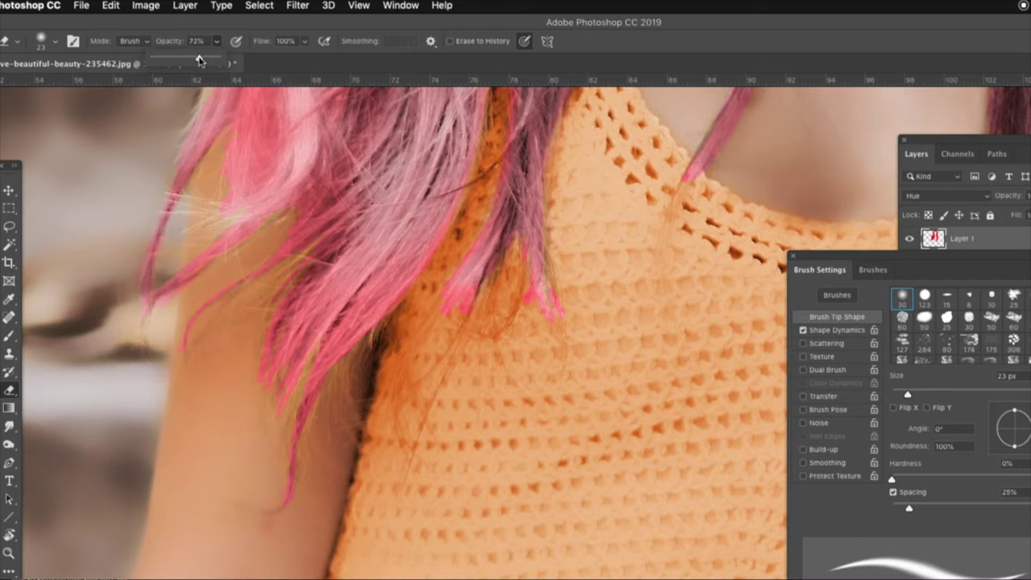
{"action": "left_click", "coordinate": [255, 226]}
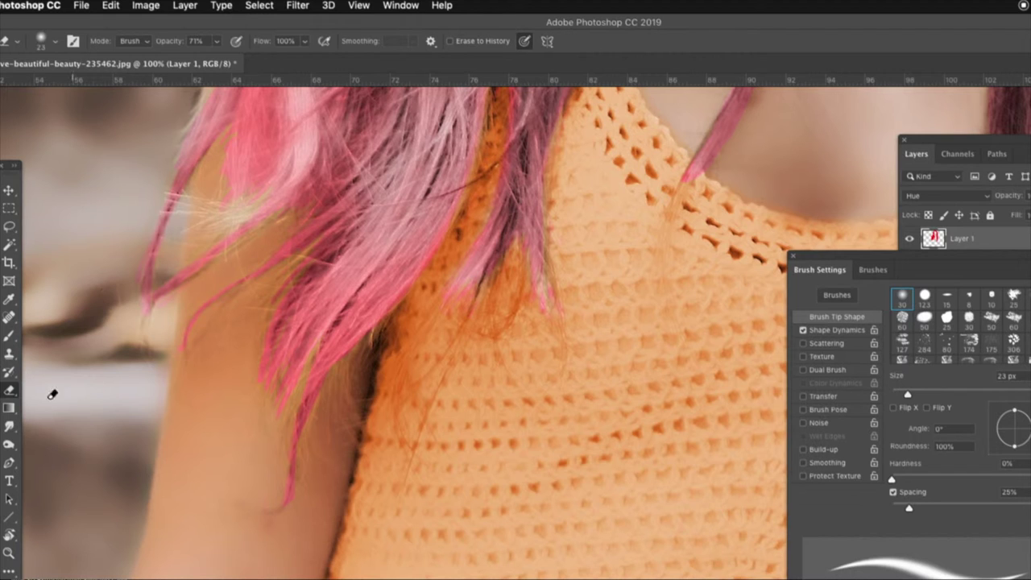
{"action": "left_click", "coordinate": [8, 553]}
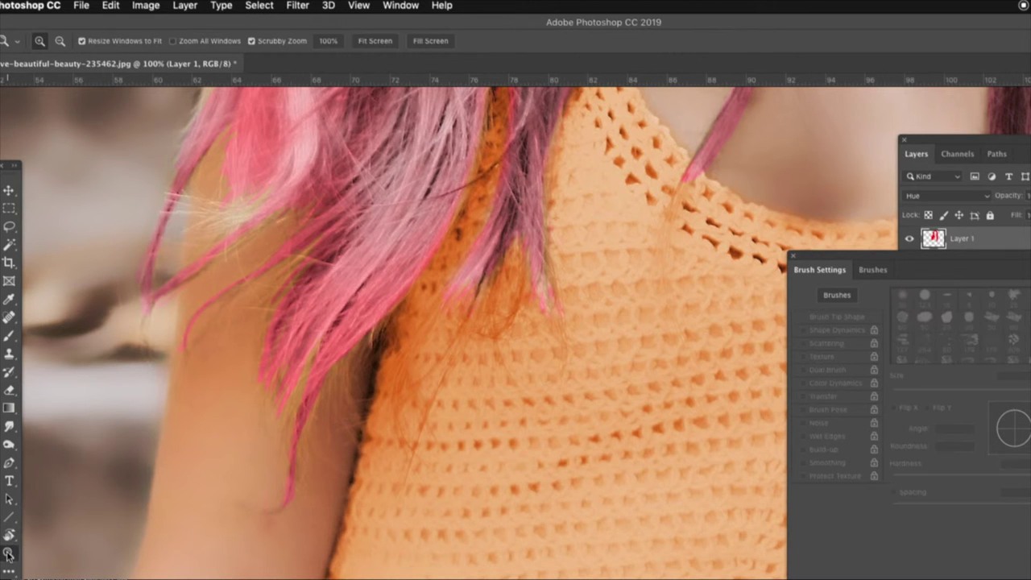
{"action": "left_click", "coordinate": [330, 314], "text": "alt"}
{"action": "left_click", "coordinate": [342, 306], "text": "alt"}
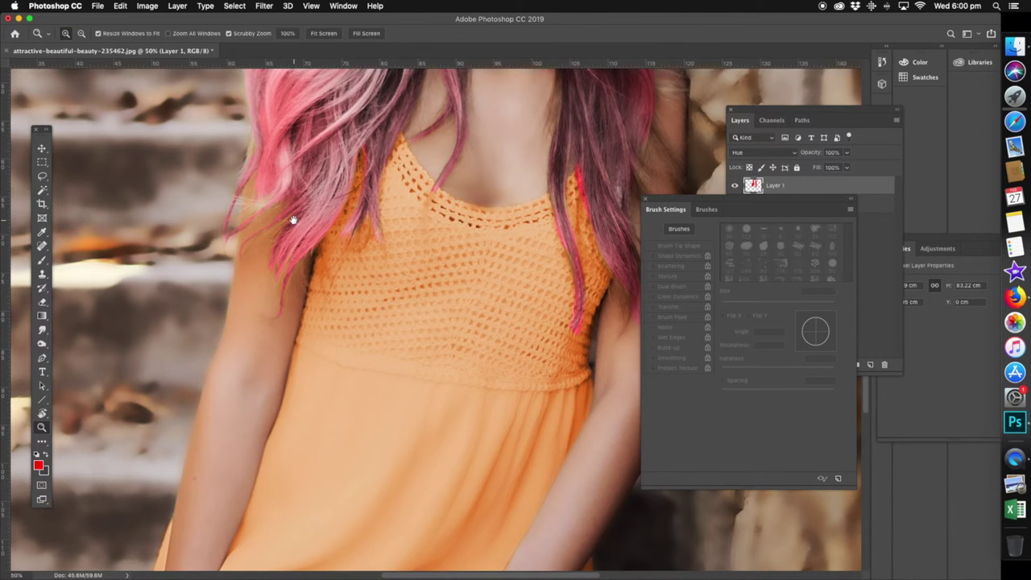
{"action": "scroll", "coordinate": [444, 260], "scroll_direction": "up", "scroll_amount": 6}
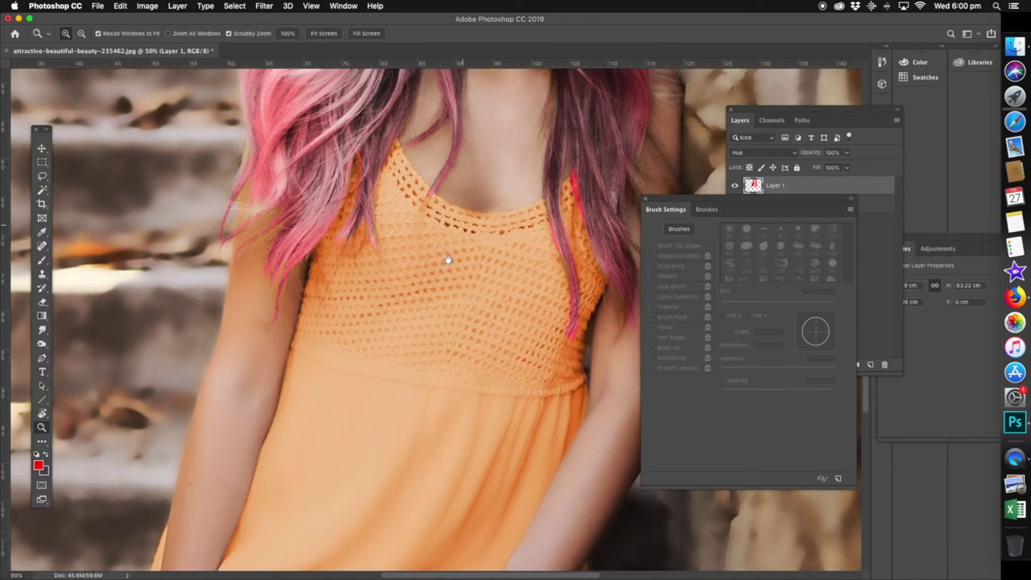
{"action": "left_click", "coordinate": [465, 232], "text": "alt"}
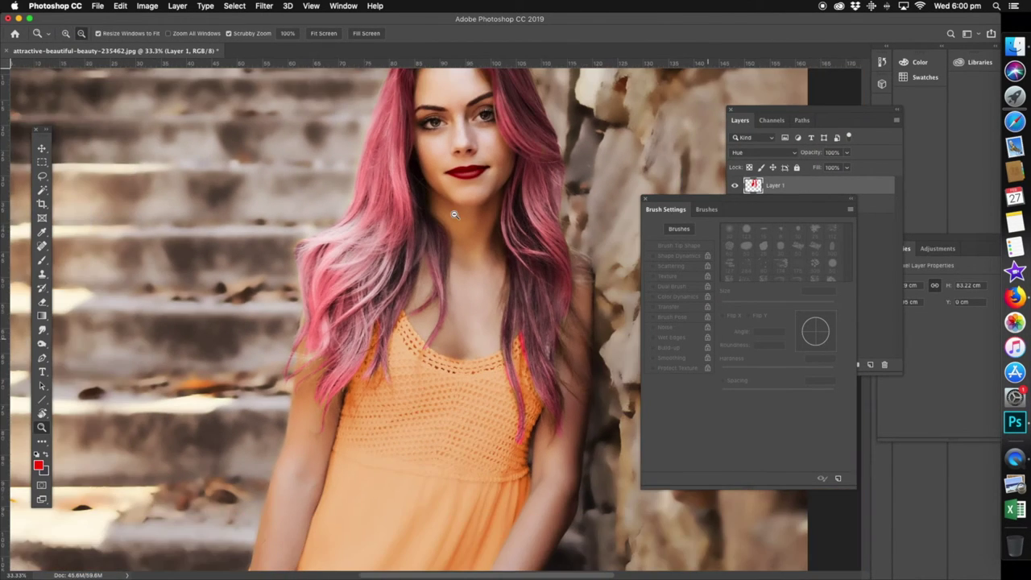
{"action": "scroll", "coordinate": [443, 242], "scroll_direction": "up", "scroll_amount": 3}
{"action": "left_click_drag", "start_coordinate": [423, 249], "coordinate": [409, 195]}
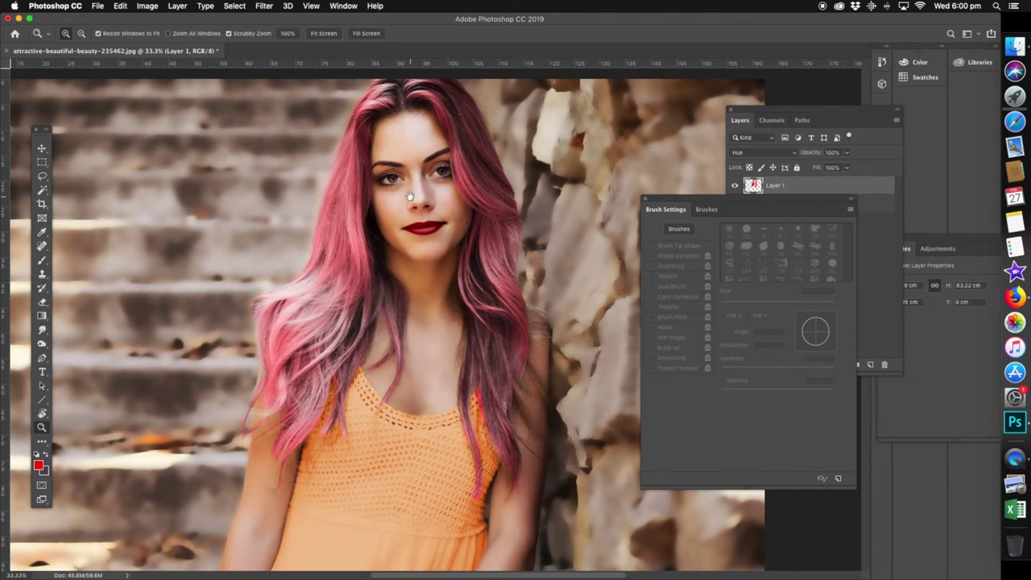
{"action": "left_click", "coordinate": [513, 440]}
{"action": "left_click", "coordinate": [491, 426]}
{"action": "left_click", "coordinate": [425, 258]}
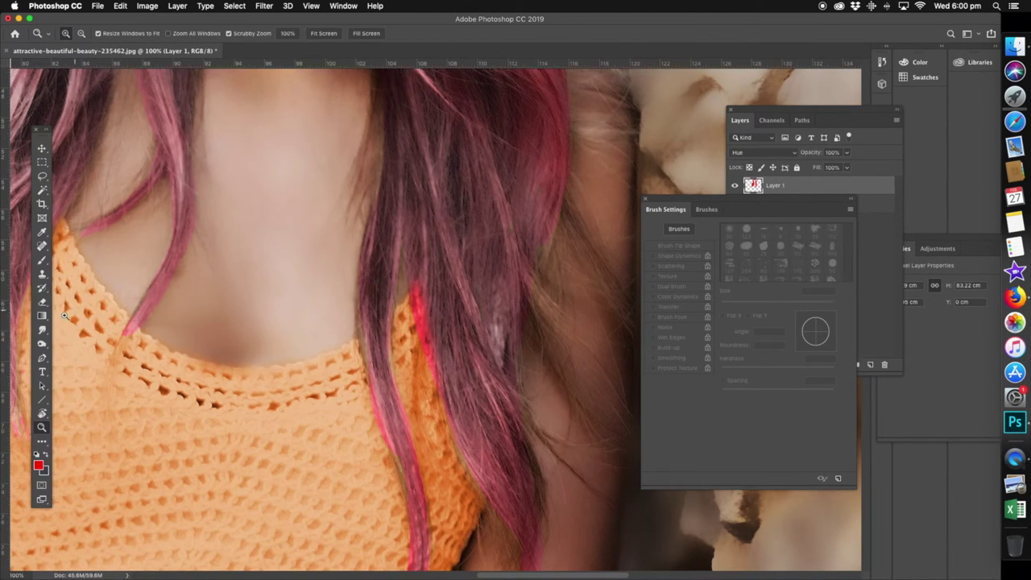
{"action": "left_click", "coordinate": [43, 303]}
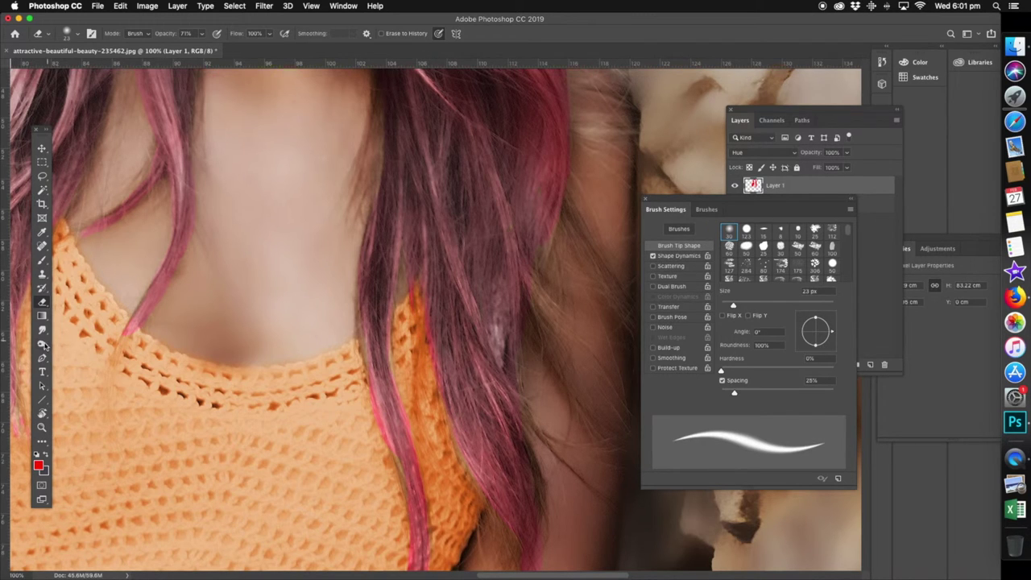
{"action": "left_click", "coordinate": [44, 330]}
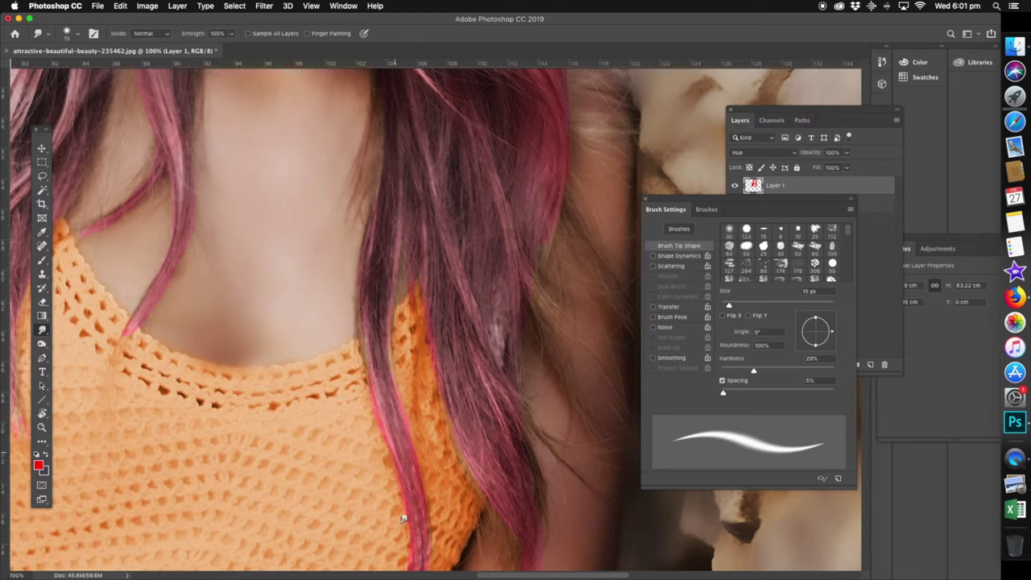
{"action": "left_click", "coordinate": [42, 428]}
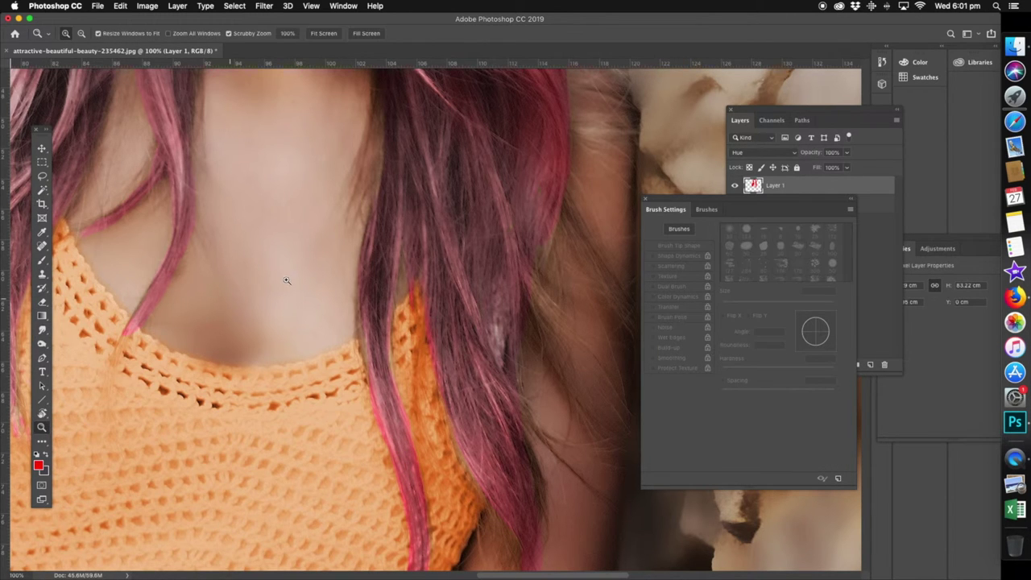
{"action": "left_click", "coordinate": [414, 281], "text": "alt"}
{"action": "left_click", "coordinate": [362, 128], "text": "alt"}
{"action": "left_click", "coordinate": [362, 128], "text": "alt"}
{"action": "left_click_drag", "start_coordinate": [313, 150], "coordinate": [378, 320]}
{"action": "key", "text": "super+r"}
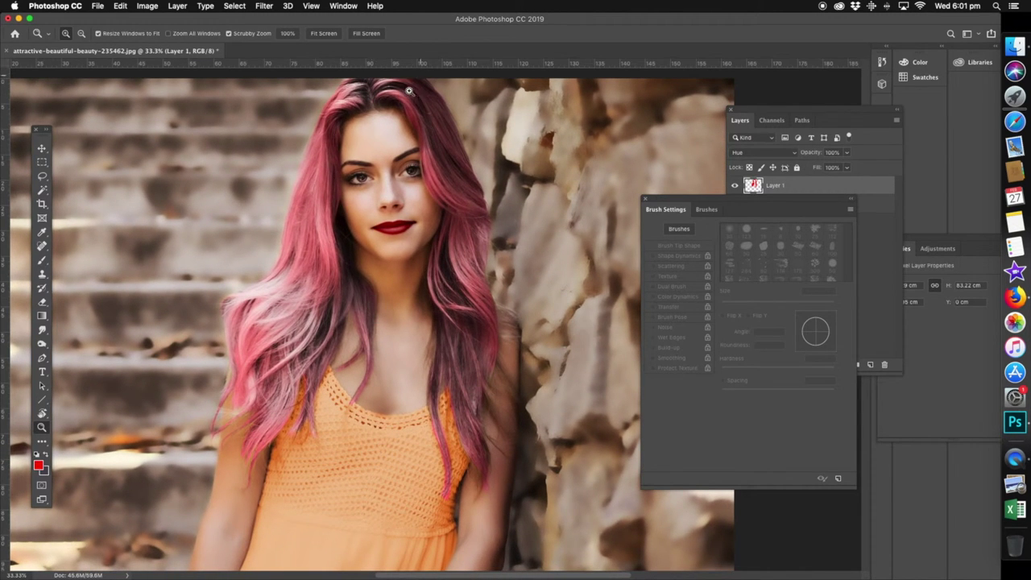
Open Image > Adjustments > Hue/Saturation on Layer 1, keeping the Master range.
{"action": "left_click", "coordinate": [147, 6]}
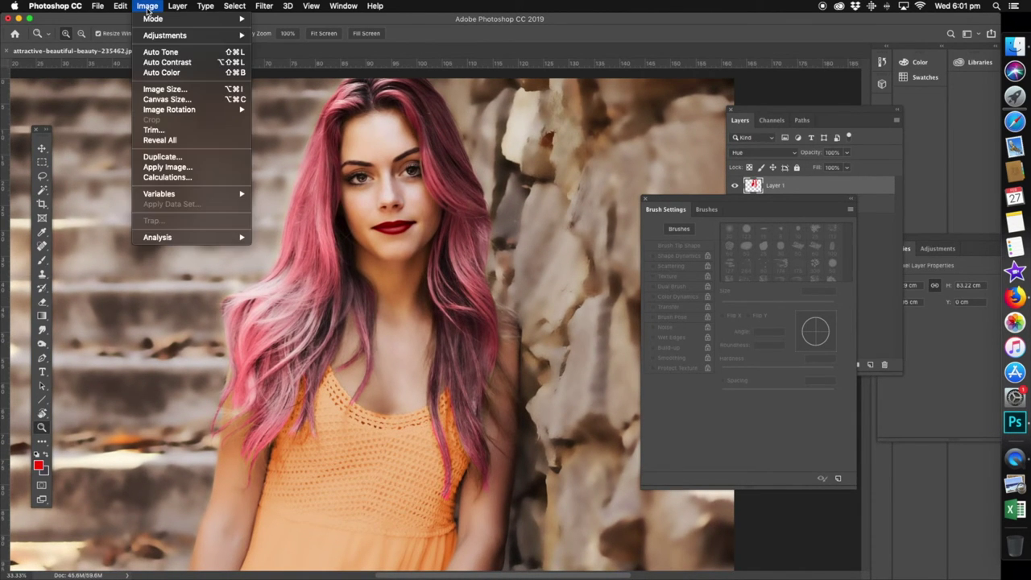
{"action": "mouse_move", "coordinate": [165, 37]}
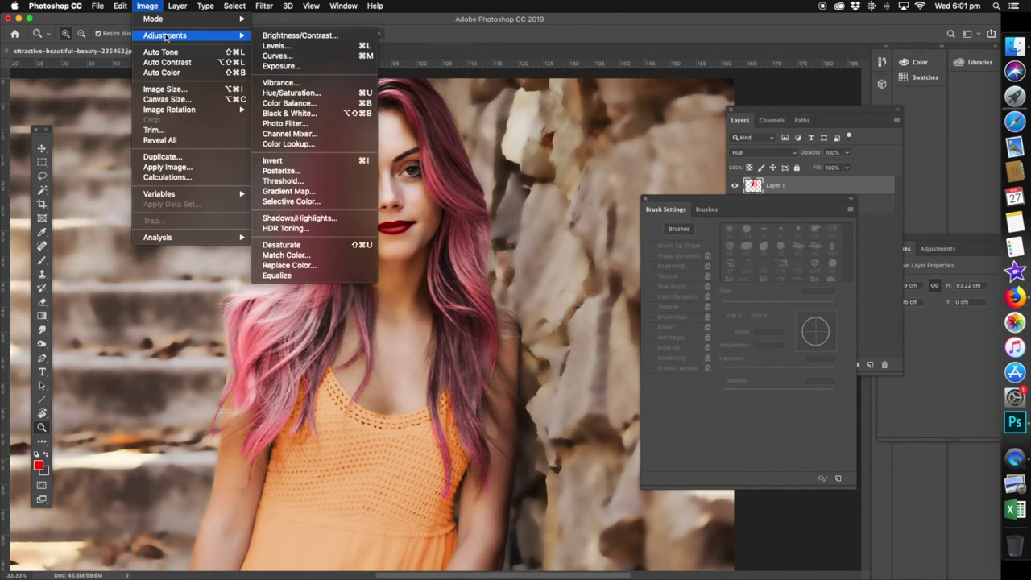
{"action": "left_click", "coordinate": [330, 96]}
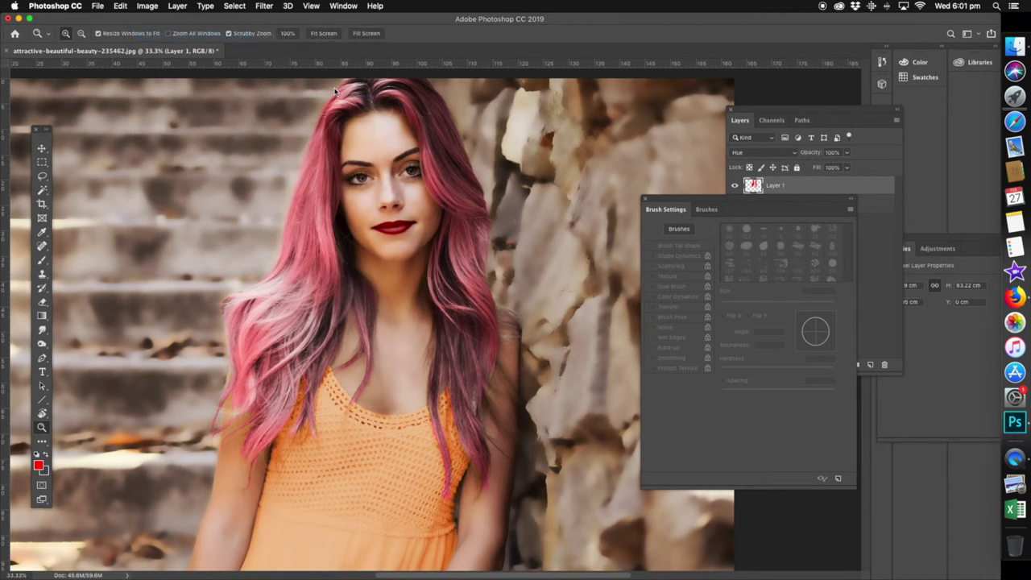
{"action": "left_click_drag", "start_coordinate": [761, 37], "coordinate": [606, 92]}
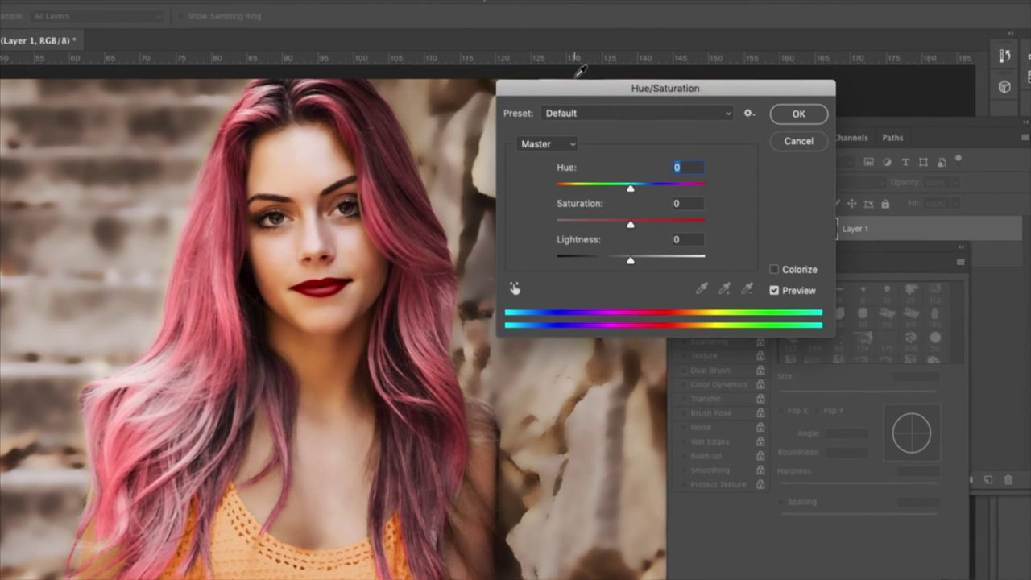
{"action": "left_click", "coordinate": [571, 143]}
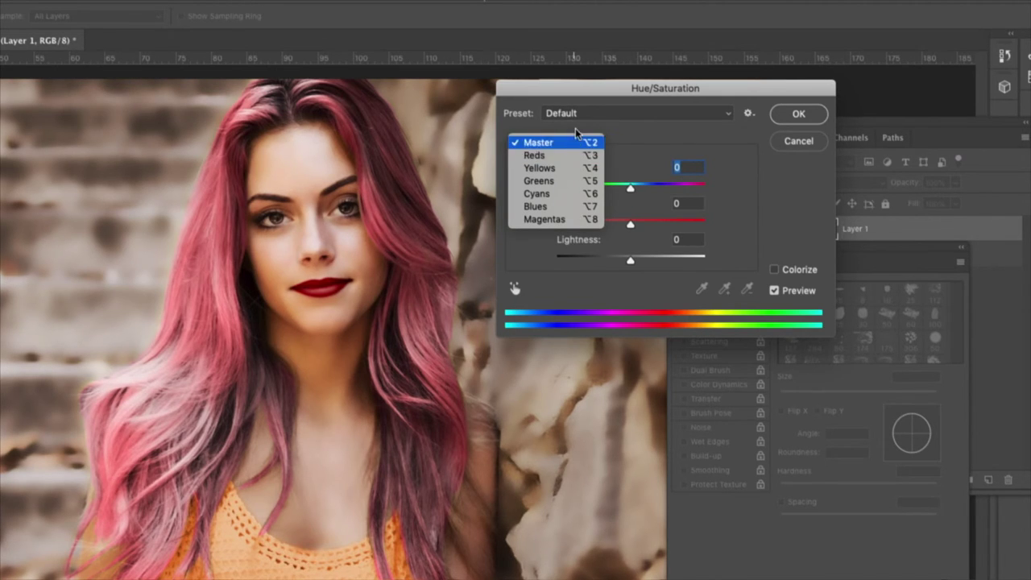
{"action": "left_click", "coordinate": [574, 142]}
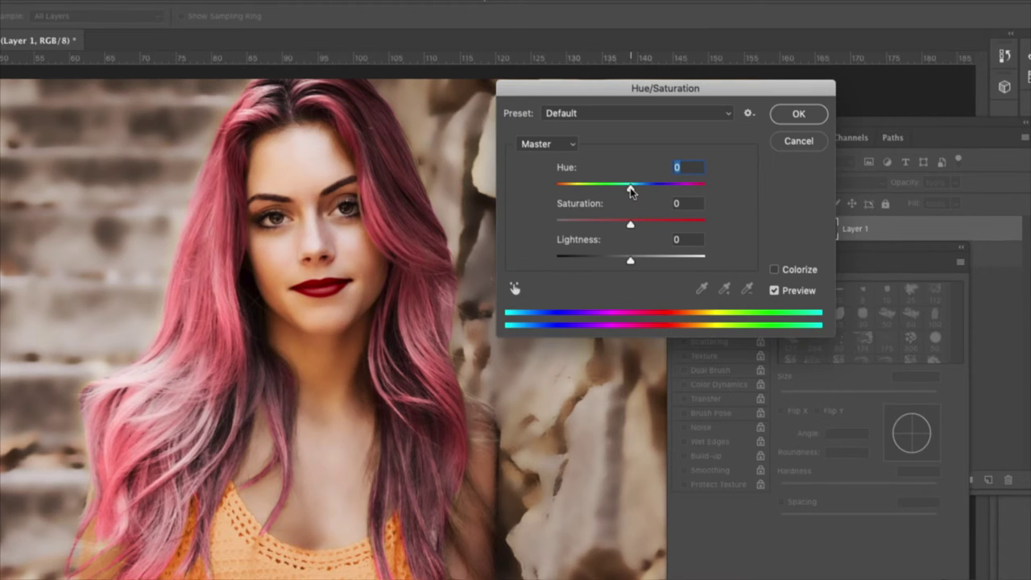
Apply Hue +1, Saturation +63 and Lightness +5 to the pink hair.
{"action": "left_click_drag", "start_coordinate": [632, 191], "coordinate": [665, 190]}
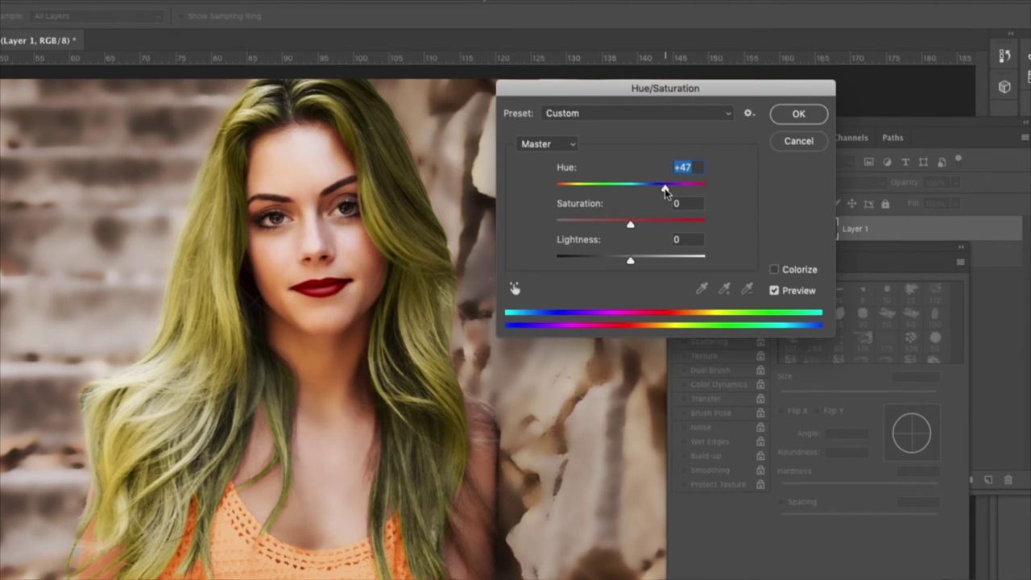
{"action": "left_click_drag", "start_coordinate": [665, 191], "coordinate": [633, 190]}
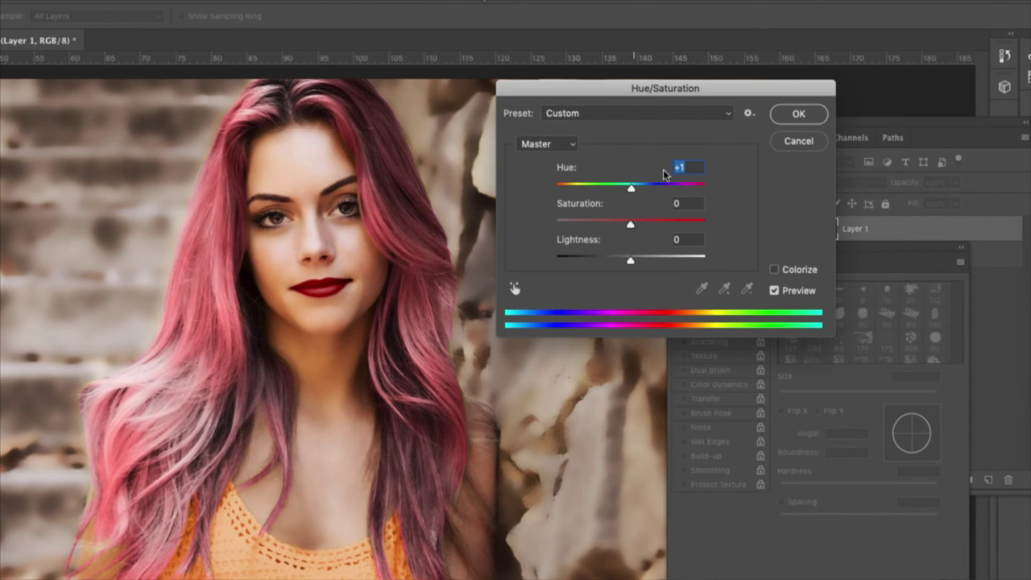
{"action": "left_click_drag", "start_coordinate": [632, 223], "coordinate": [680, 229]}
{"action": "mouse_move", "coordinate": [630, 264]}
{"action": "left_mouse_down"}
{"action": "mouse_move", "coordinate": [553, 261]}
{"action": "mouse_move", "coordinate": [705, 263]}
{"action": "mouse_move", "coordinate": [643, 266]}
{"action": "left_mouse_up"}
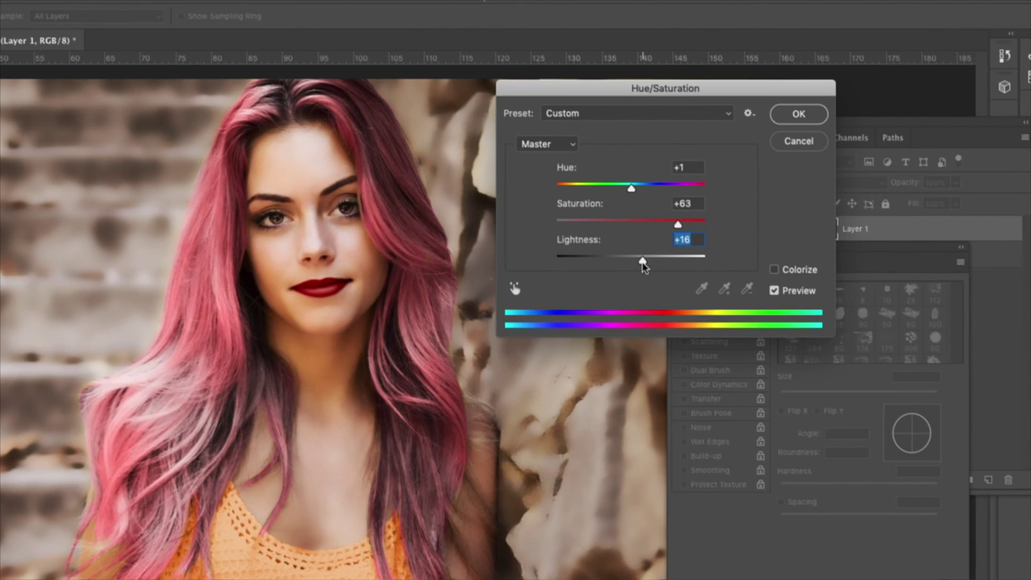
{"action": "left_click", "coordinate": [798, 114]}
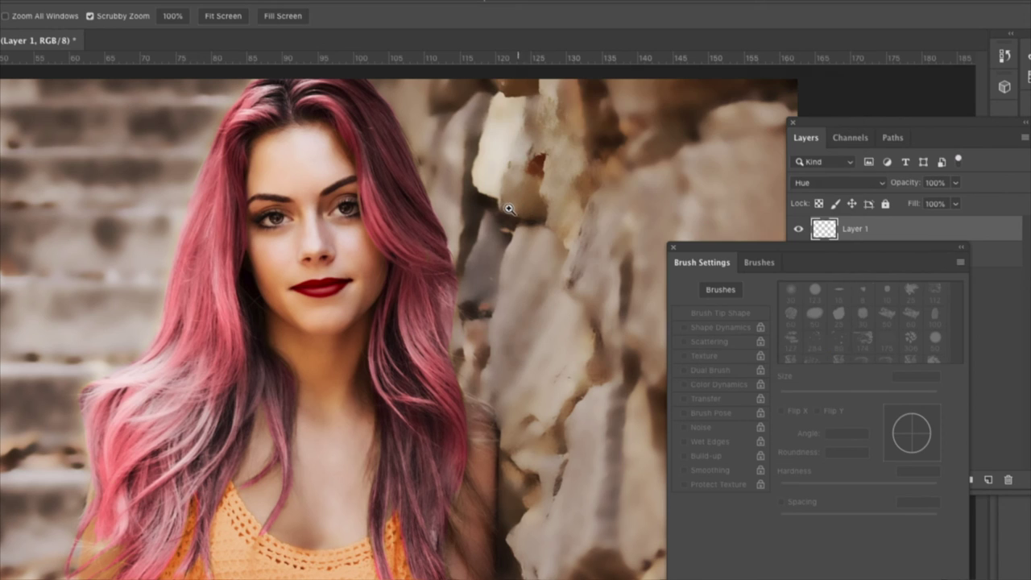
{"action": "left_click", "coordinate": [453, 298], "text": "alt"}
{"action": "left_click_drag", "start_coordinate": [298, 401], "coordinate": [442, 276]}
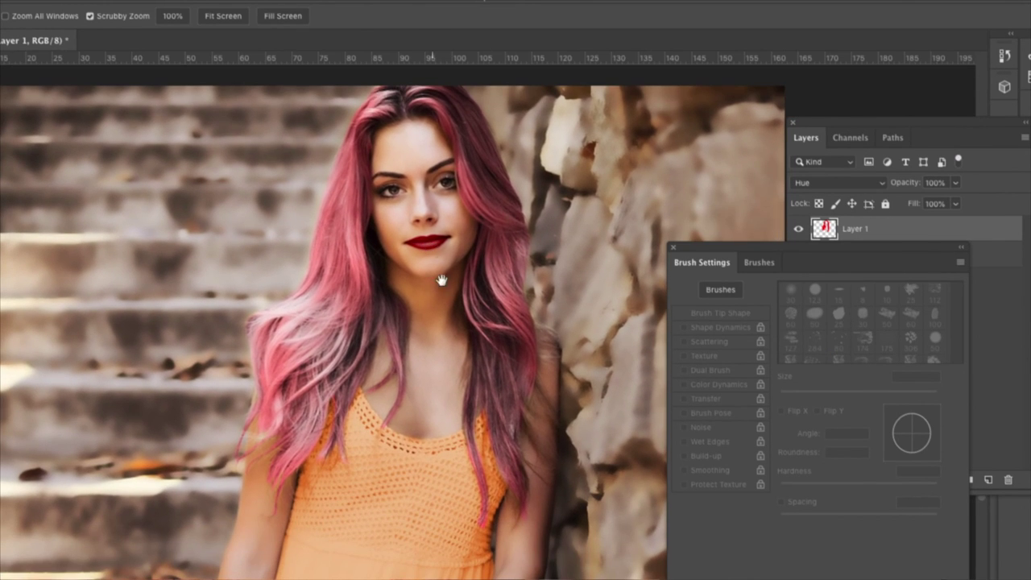
{"action": "left_click", "coordinate": [416, 389], "text": "alt"}
{"action": "key", "text": "ctrl+r"}
{"action": "left_click_drag", "start_coordinate": [392, 358], "coordinate": [414, 250]}
{"action": "key", "text": "ctrl+r"}
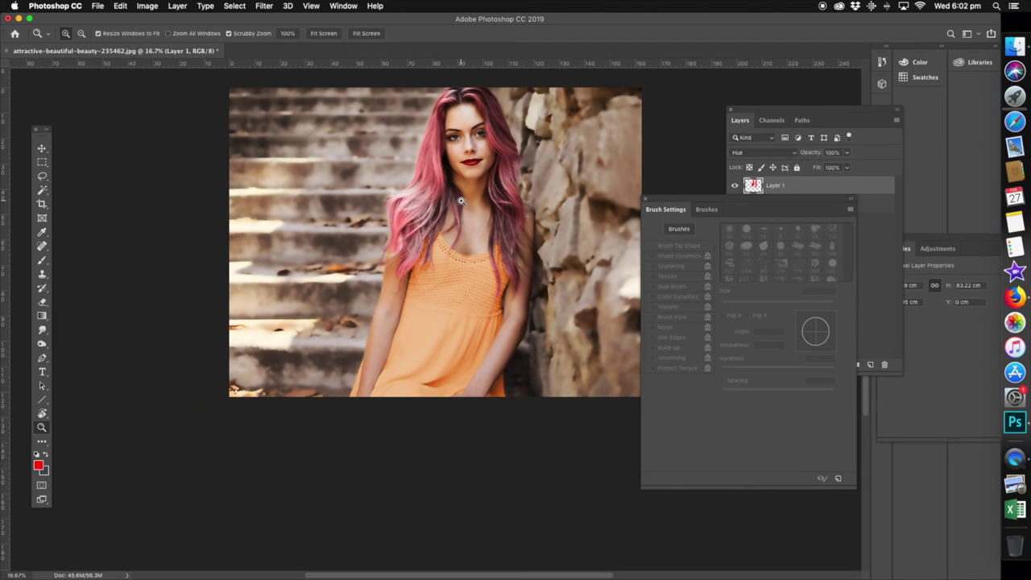
{"action": "left_click", "coordinate": [469, 128]}
{"action": "left_click_drag", "start_coordinate": [469, 129], "coordinate": [487, 148]}
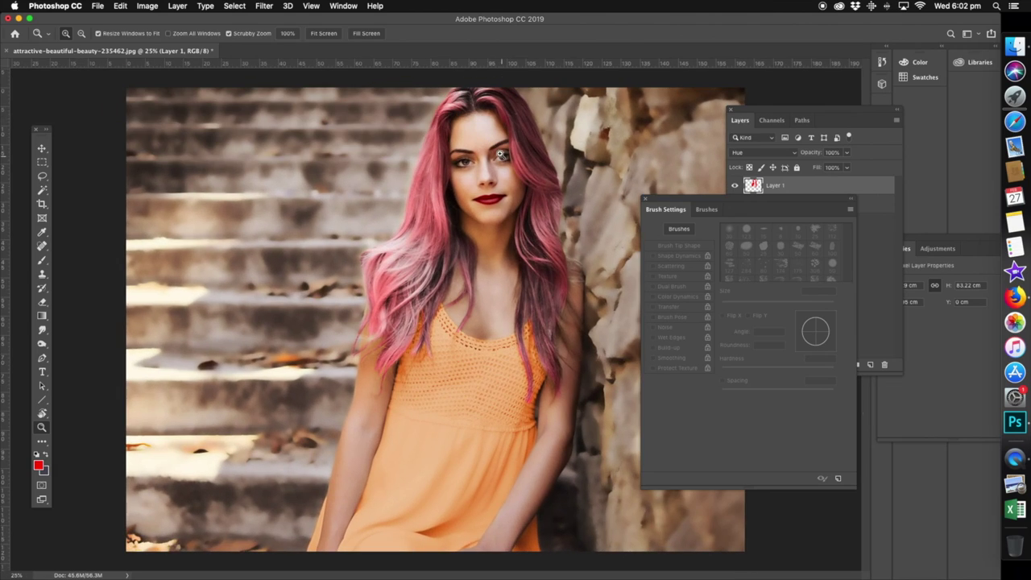
{"action": "key", "text": "super+r"}
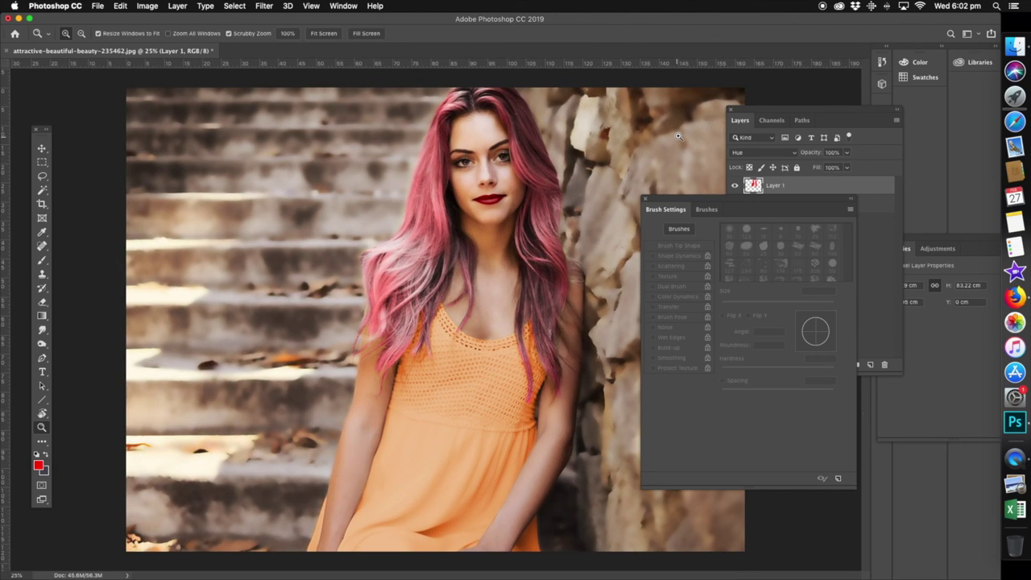